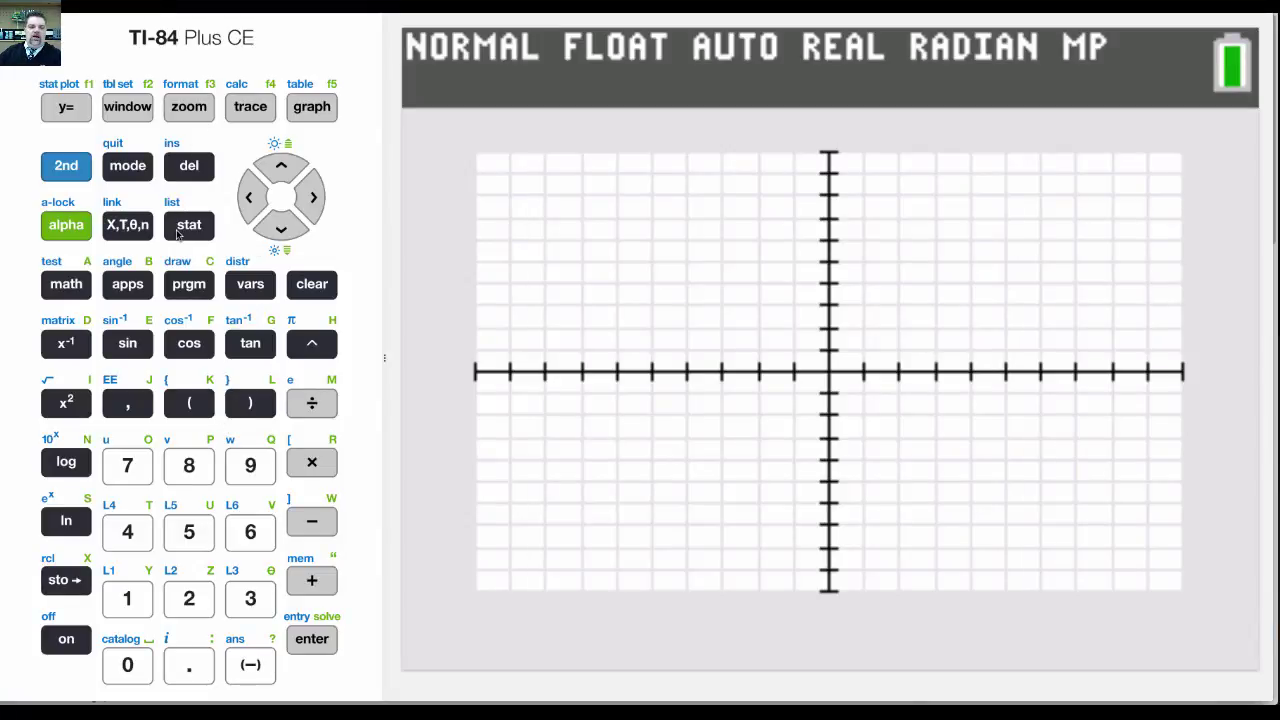
In the STAT list editor, enter 1, 2, 3 and 4 into L1.
left_click(178, 234)
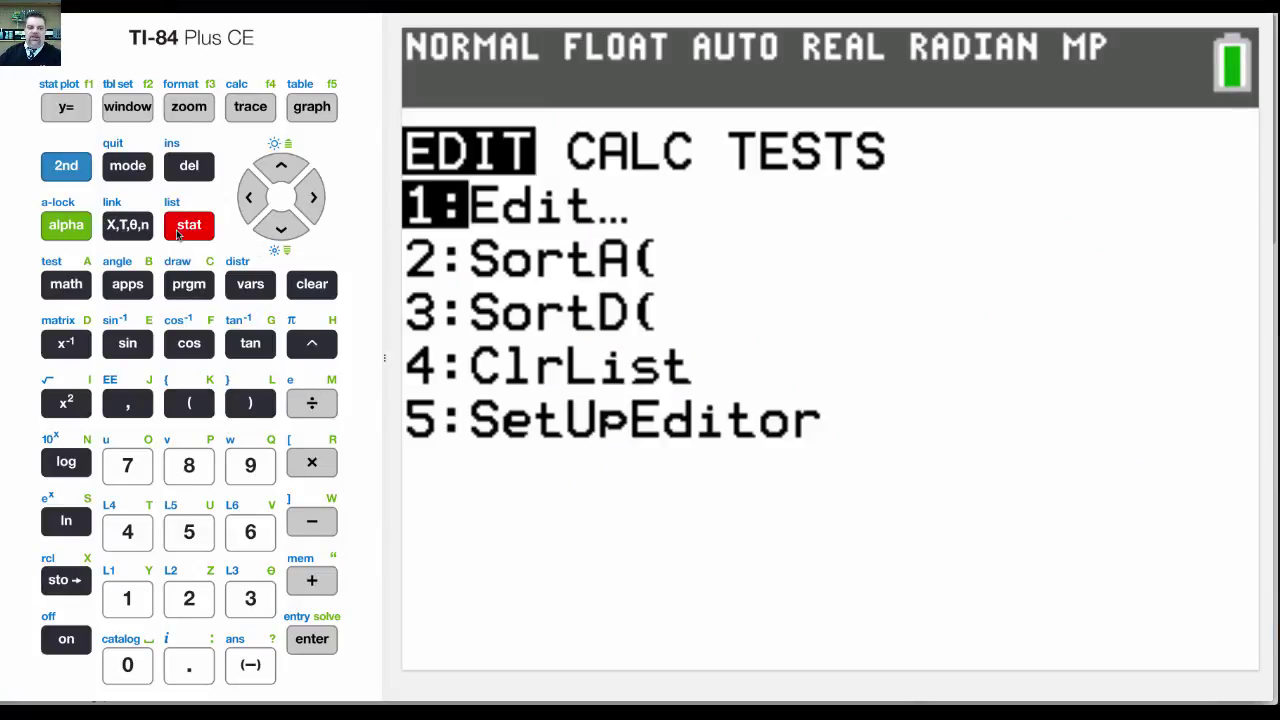
left_click(311, 640)
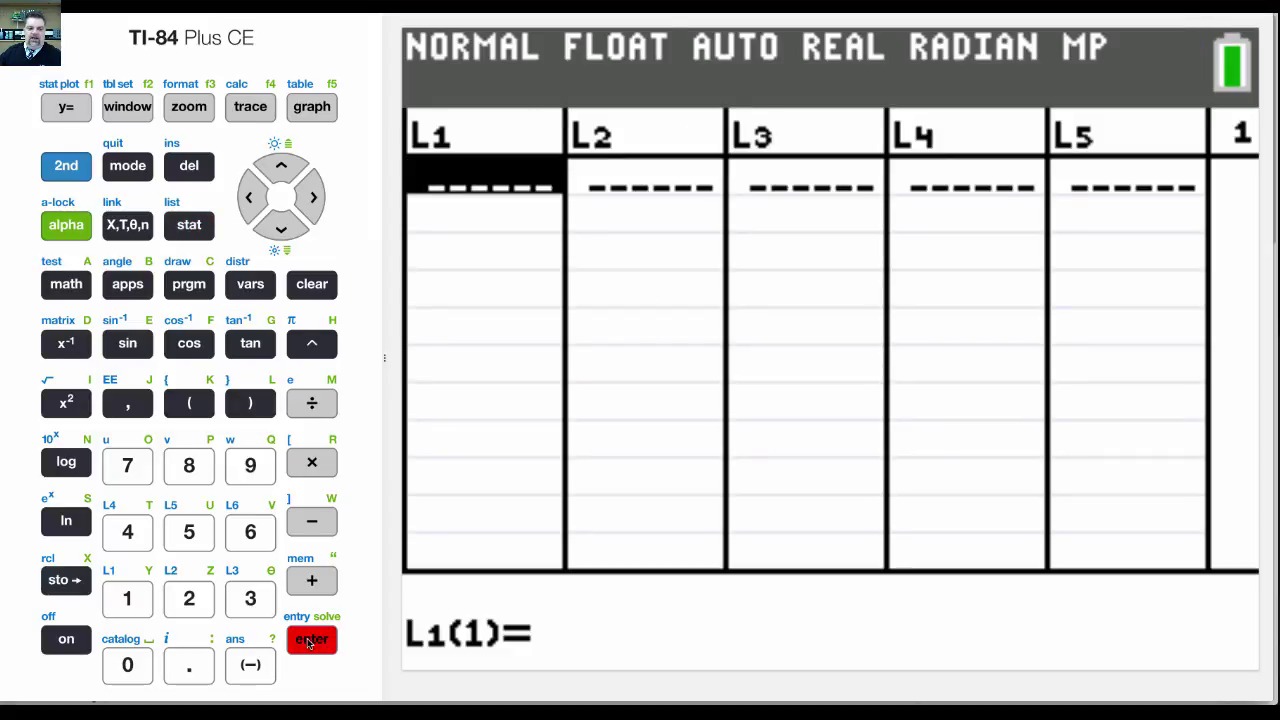
type("1")
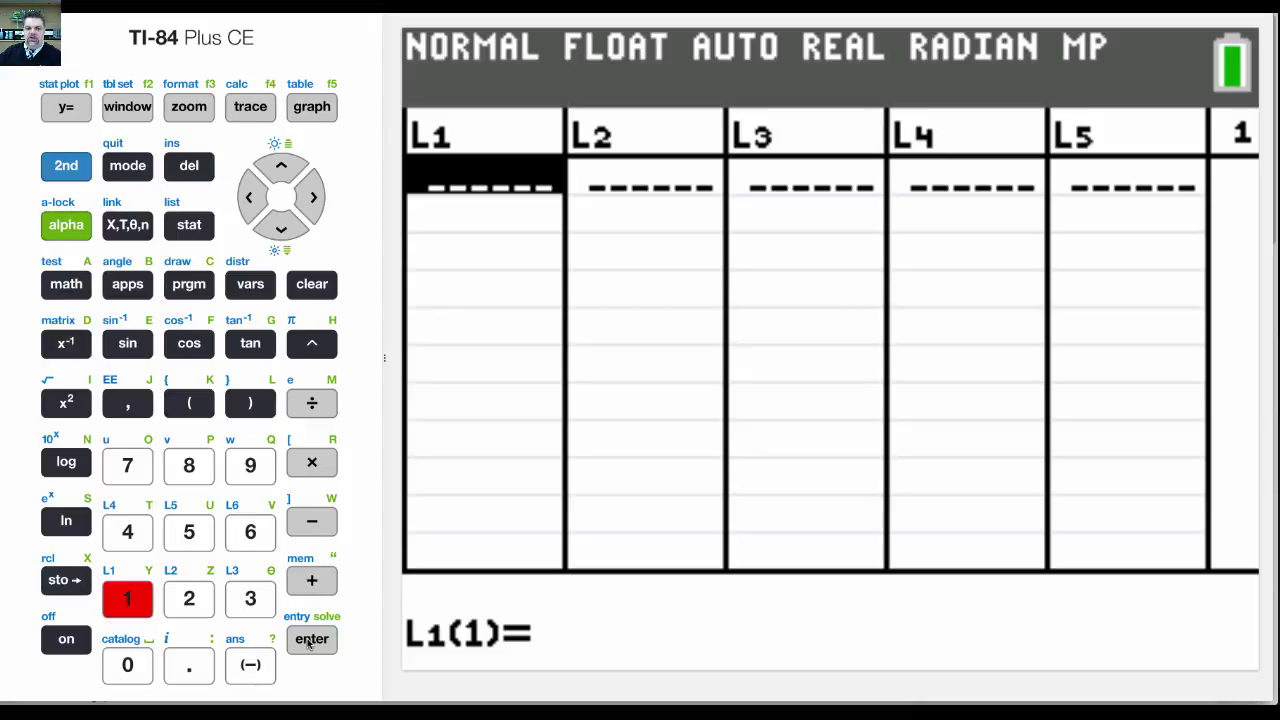
left_click(309, 643)
type("2")
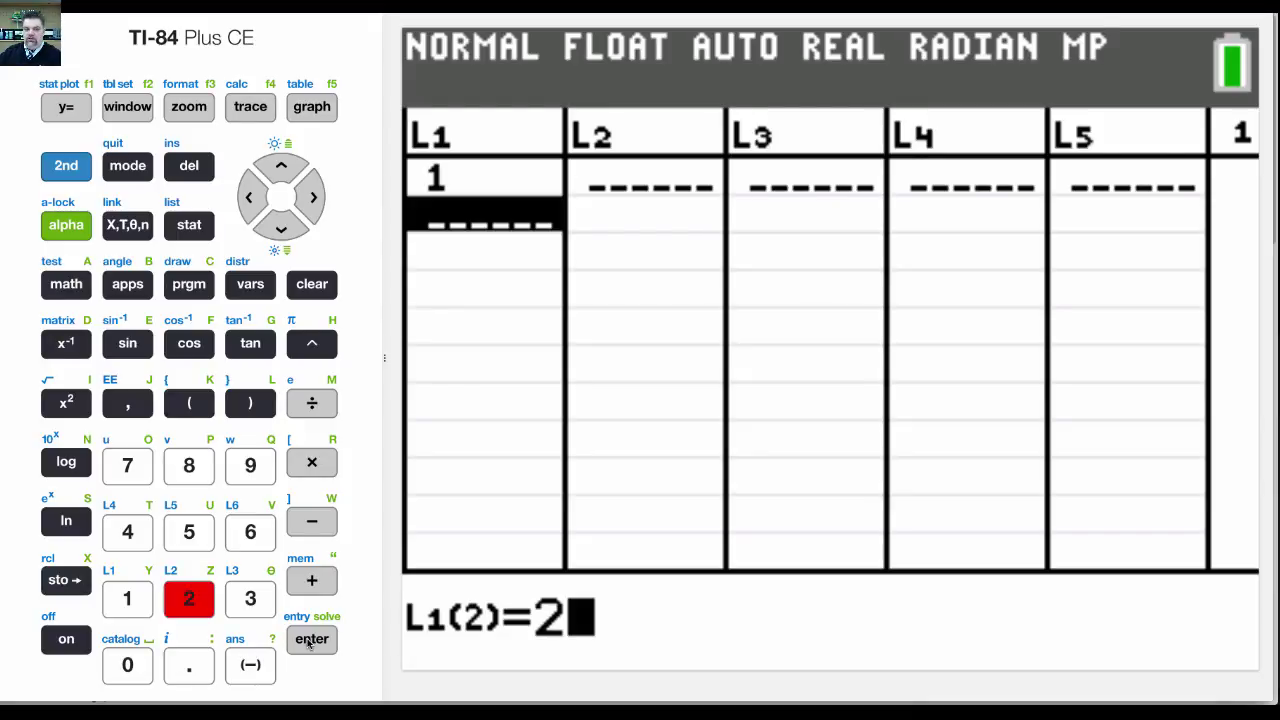
left_click(309, 643)
type("3")
left_click(309, 643)
type("4")
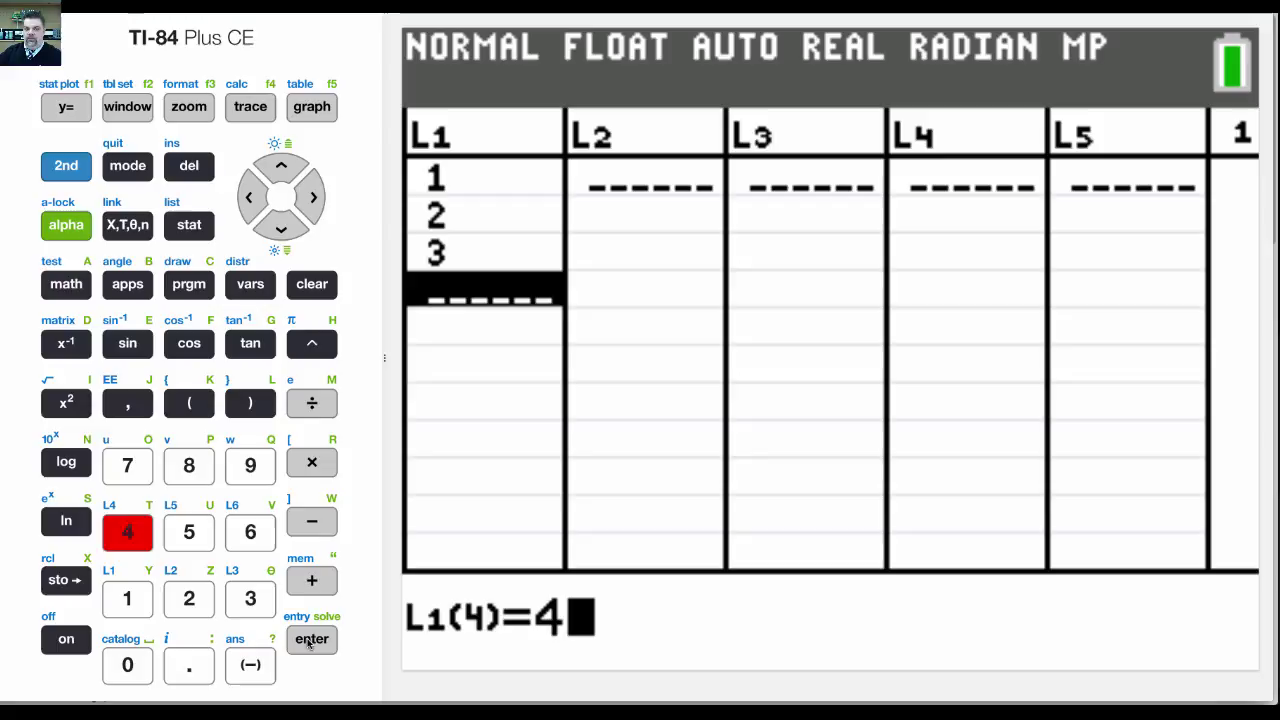
left_click(309, 643)
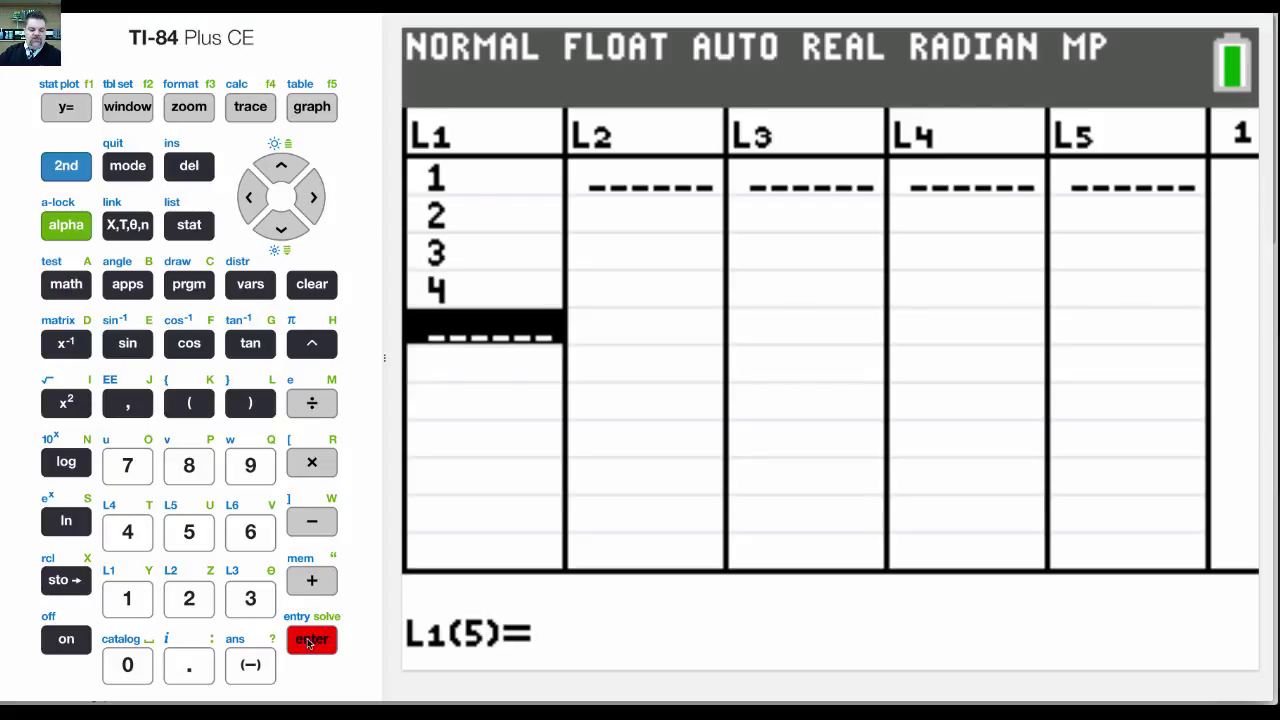
key("Up")
key("Up")
key("Up")
key("Up")
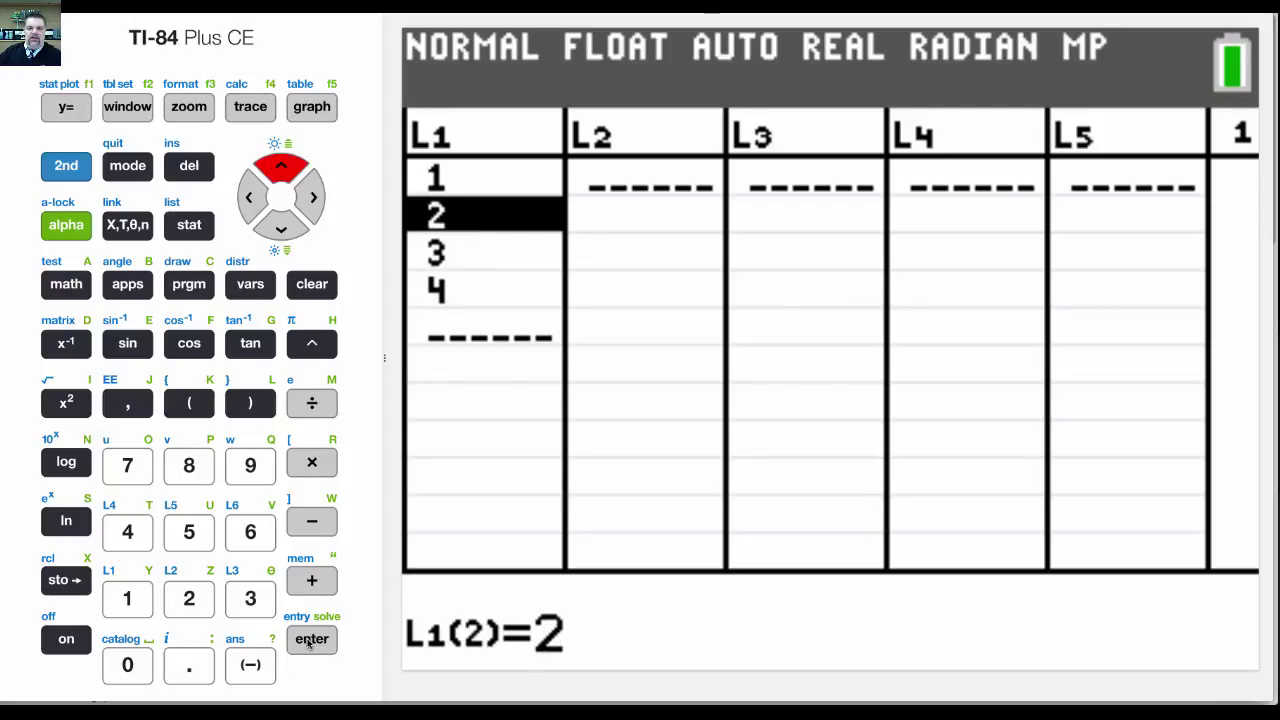
Enter 6, 10, 16 and 18 into L2, then switch to the Y= editor.
key("Right")
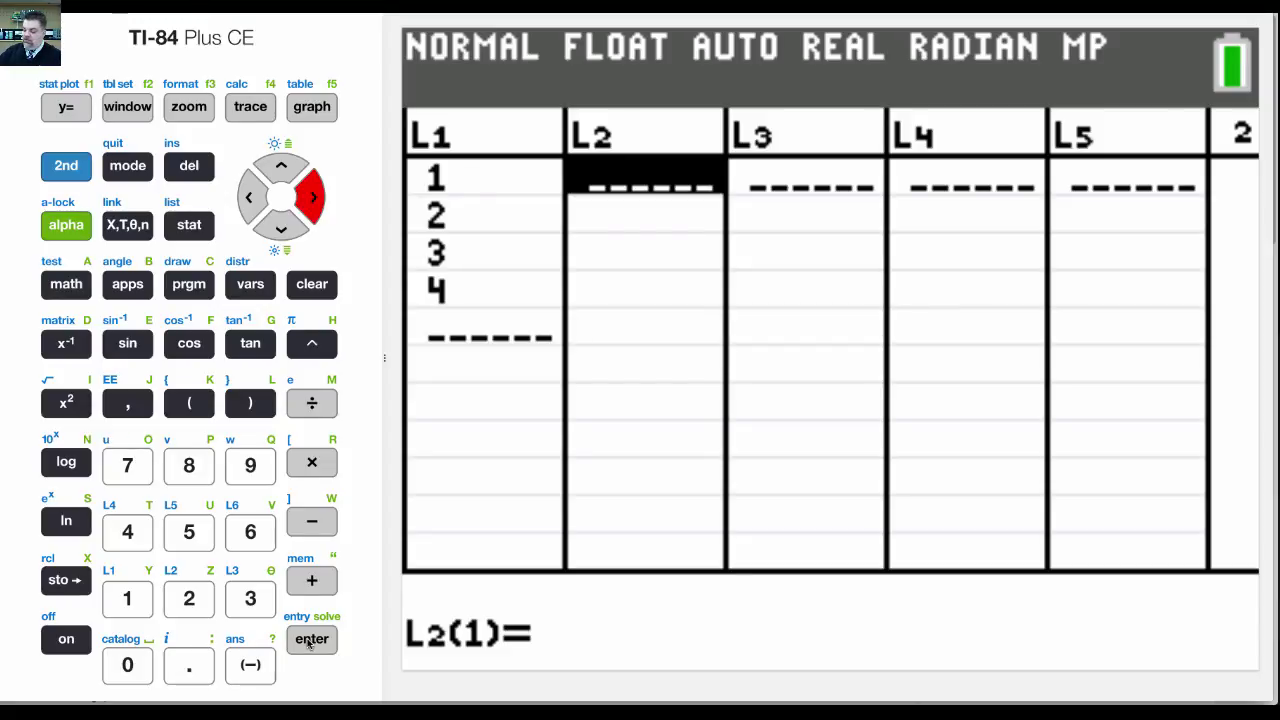
type("6")
key("Down")
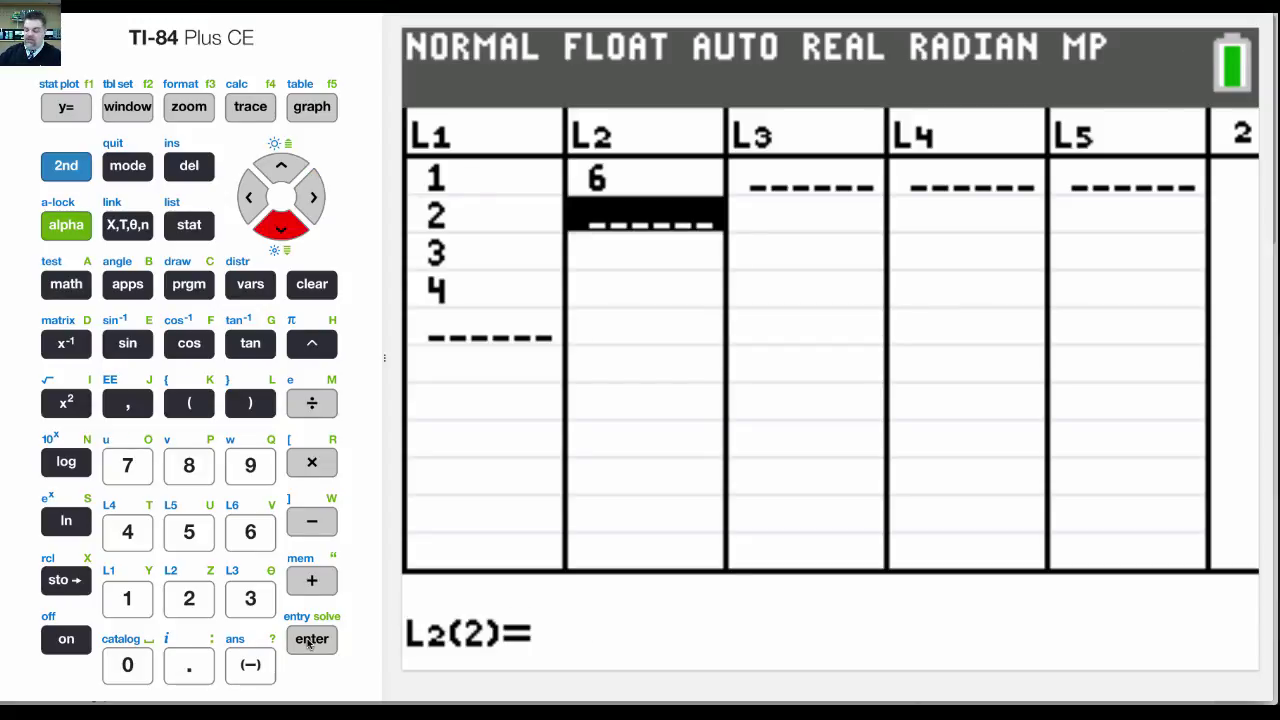
type("10")
key("Down")
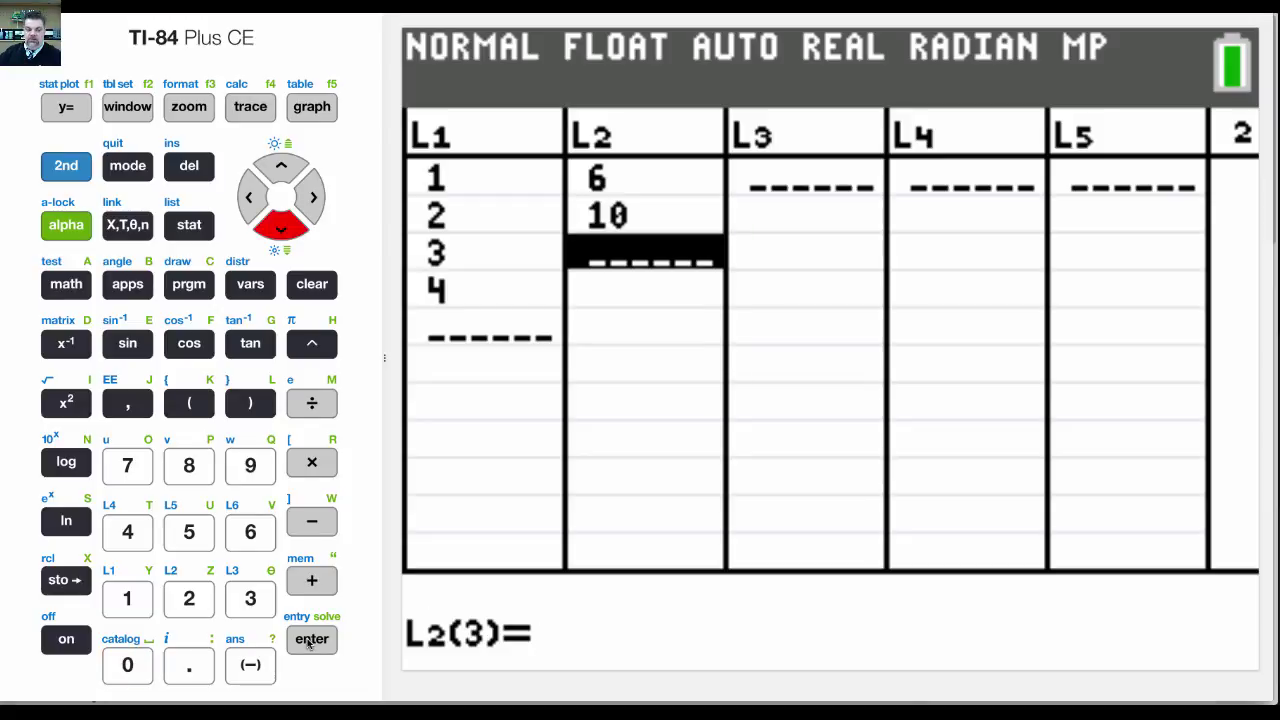
type("16")
key("Down")
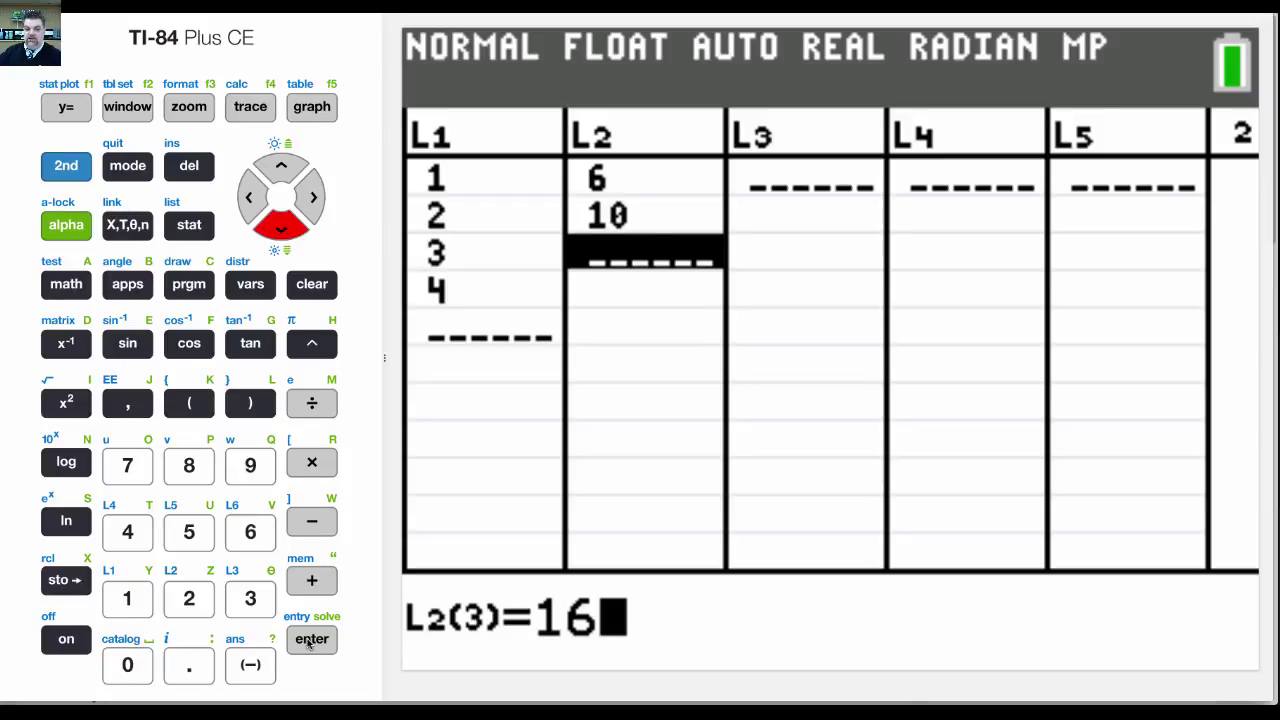
type("18")
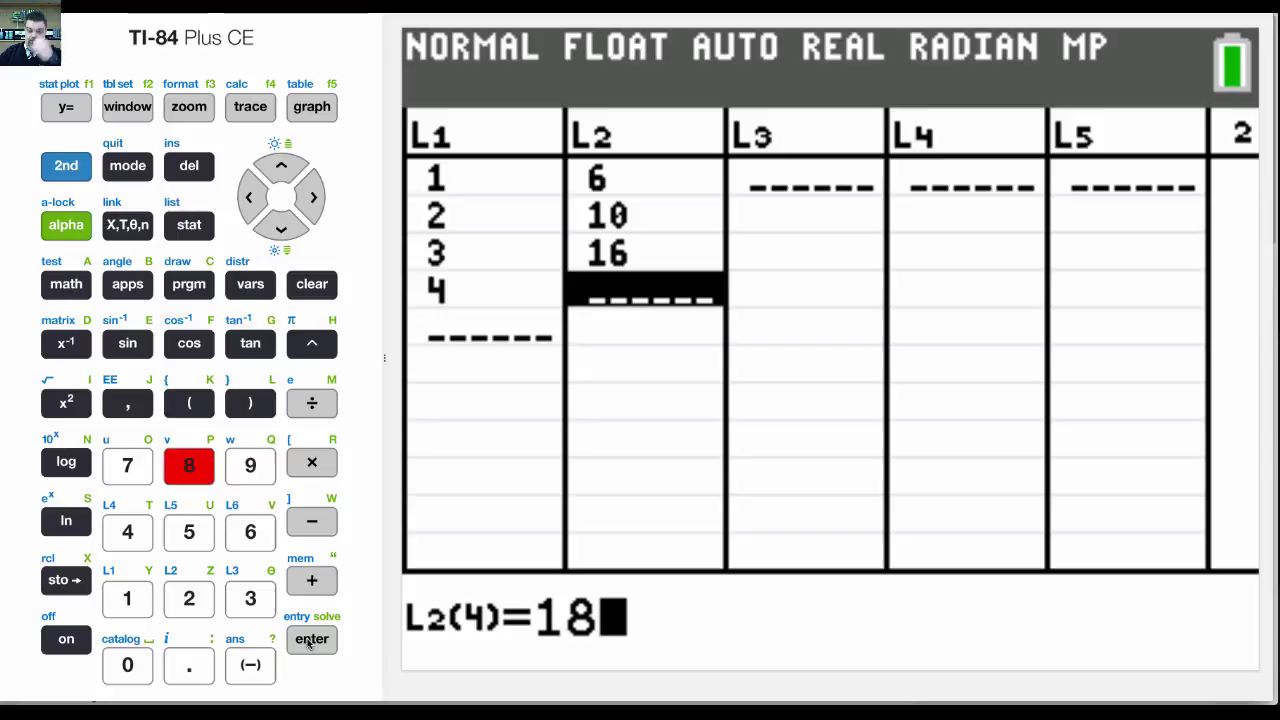
left_click(311, 640)
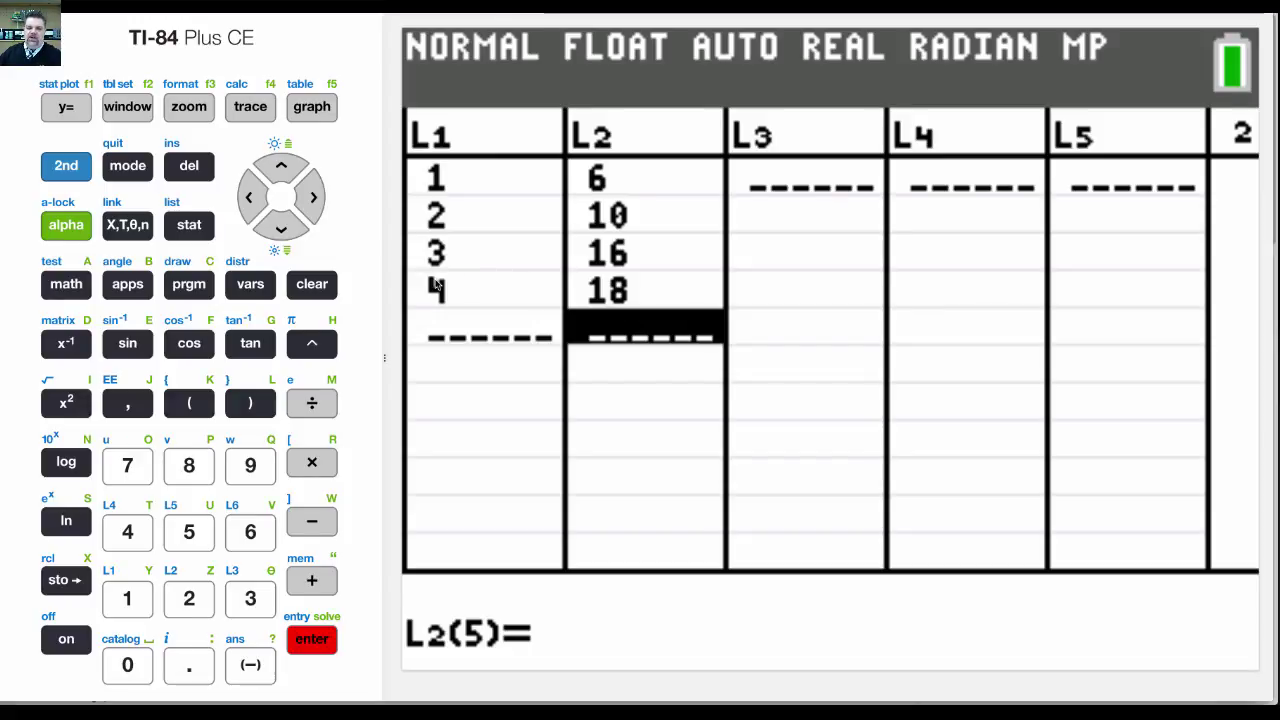
left_click(70, 112)
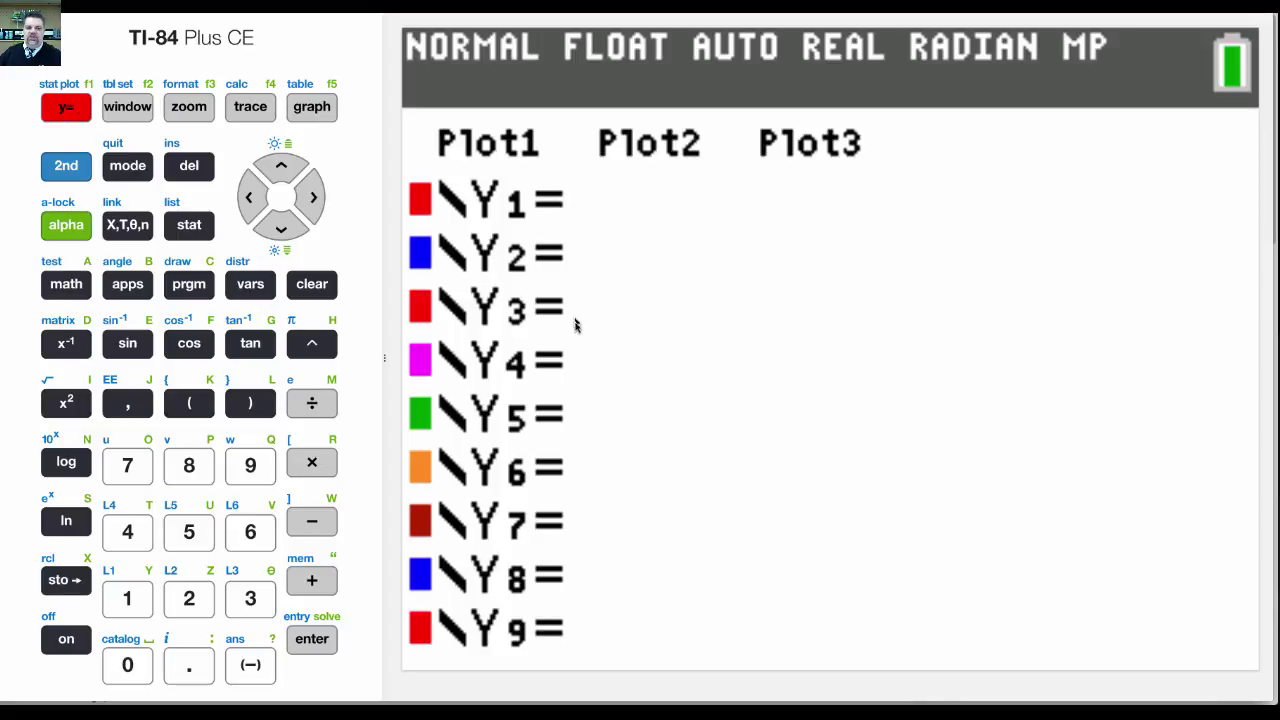
In STAT PLOT, switch Plot1 on and set its mark to the + sign.
left_click(60, 172)
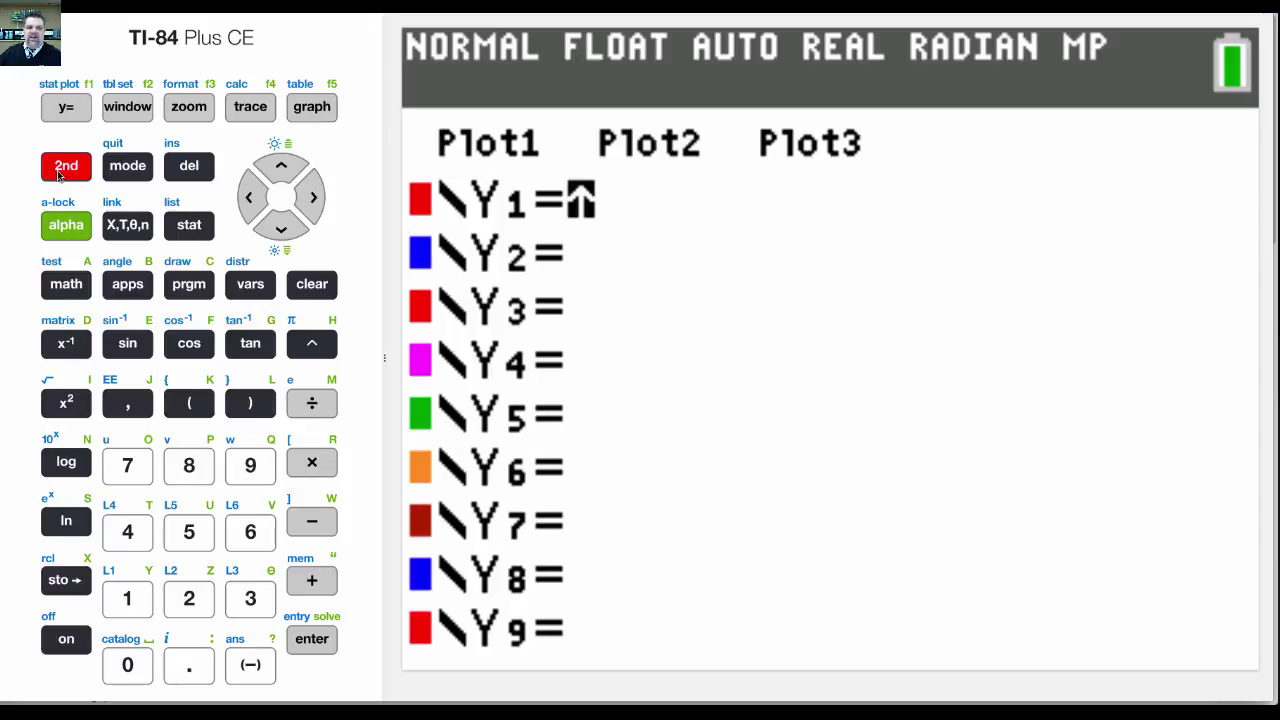
left_click(64, 105)
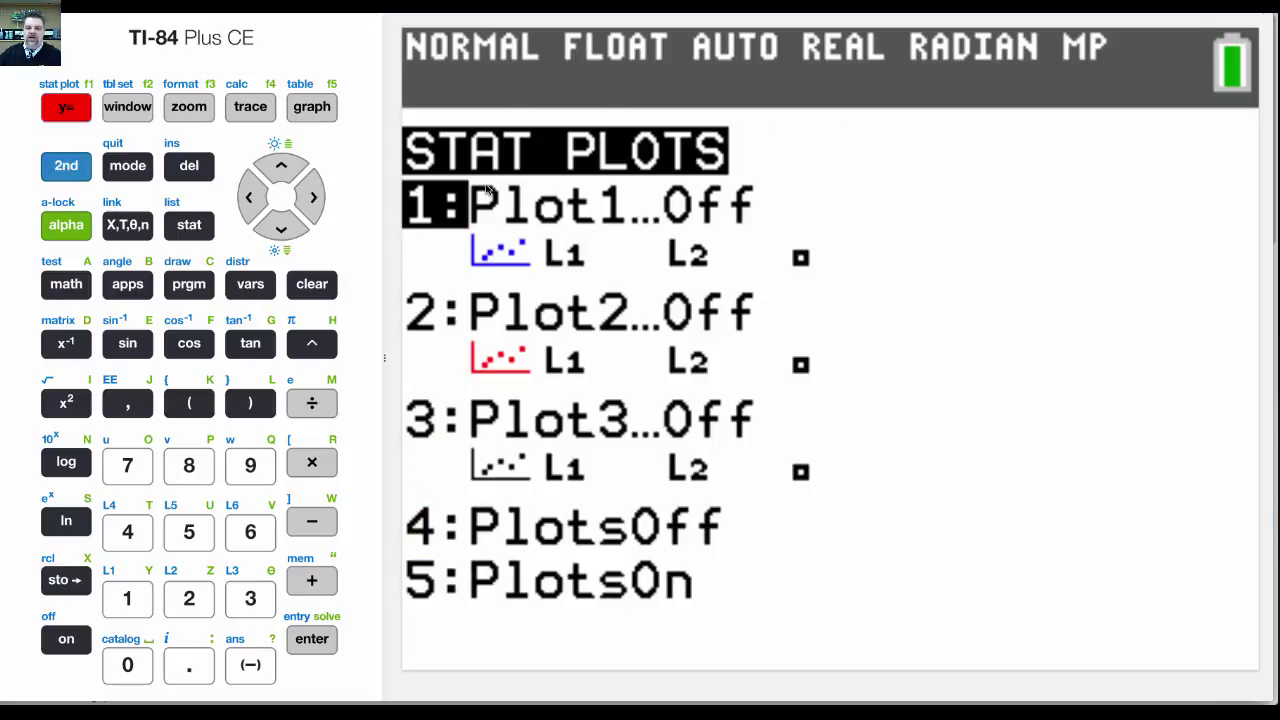
left_click(320, 639)
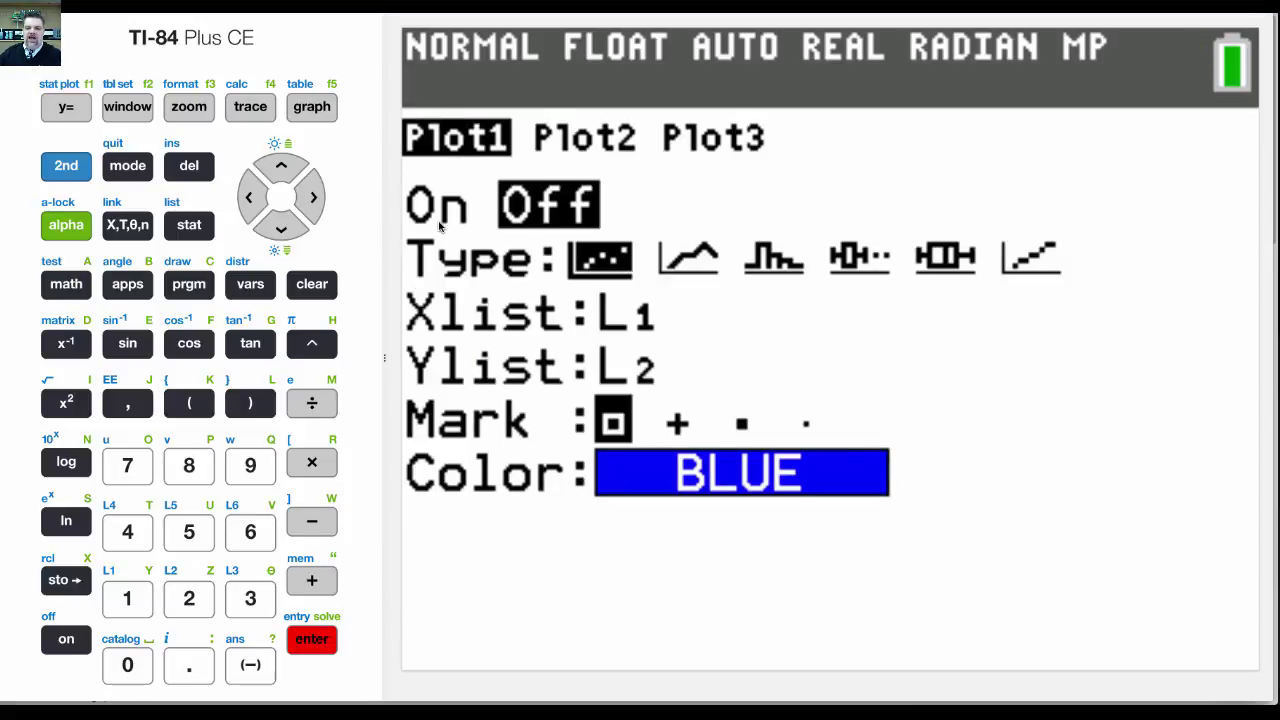
left_click(320, 637)
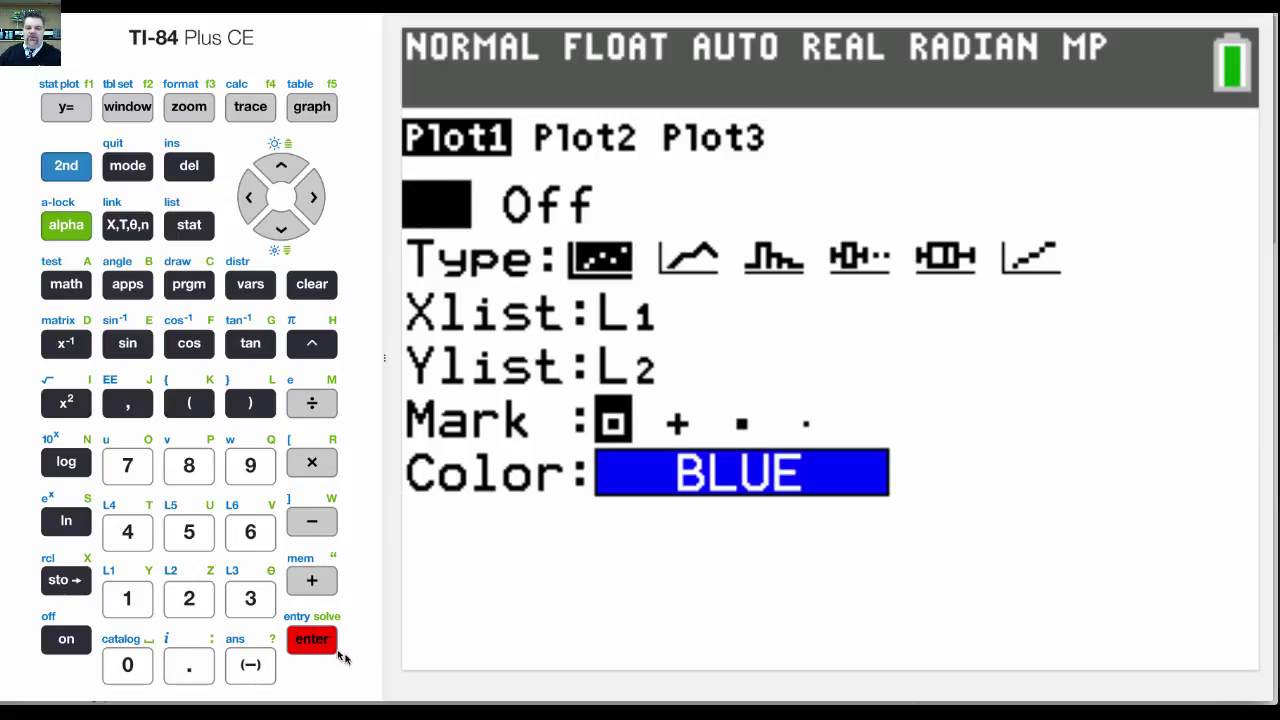
left_click(280, 230)
left_click(280, 230)
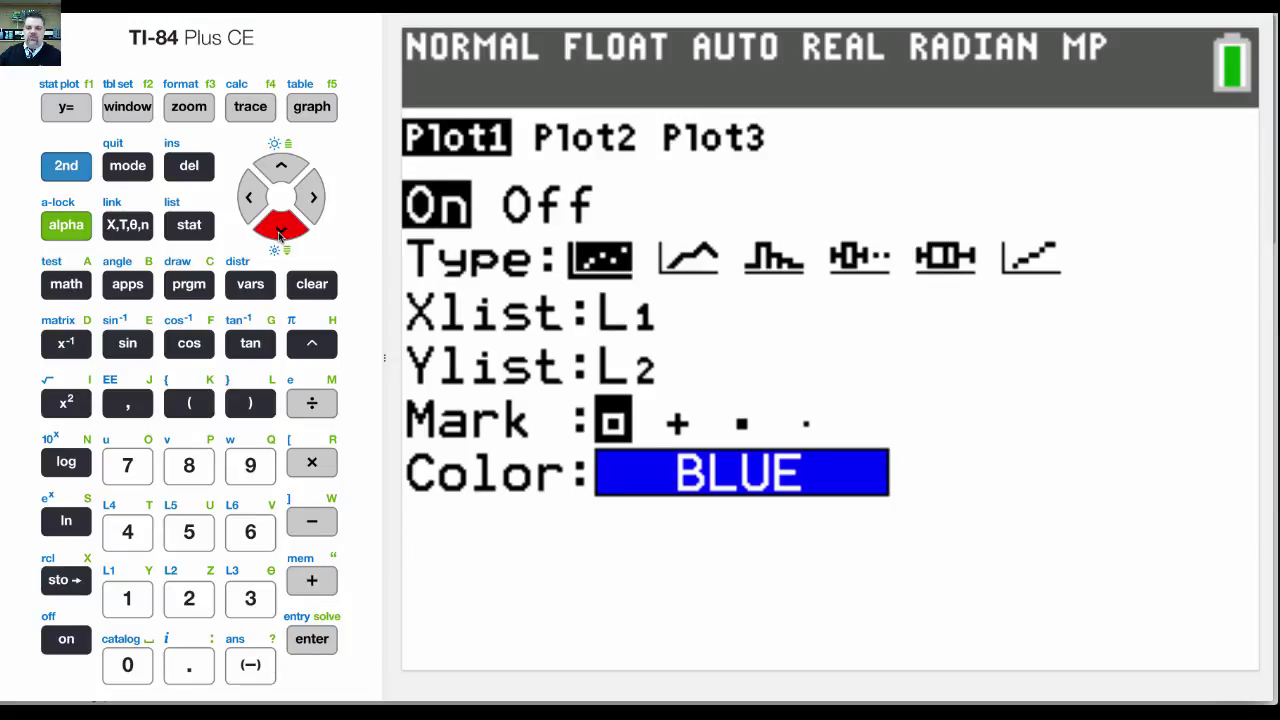
left_click(280, 230)
left_click(280, 230)
left_click(313, 197)
left_click(311, 639)
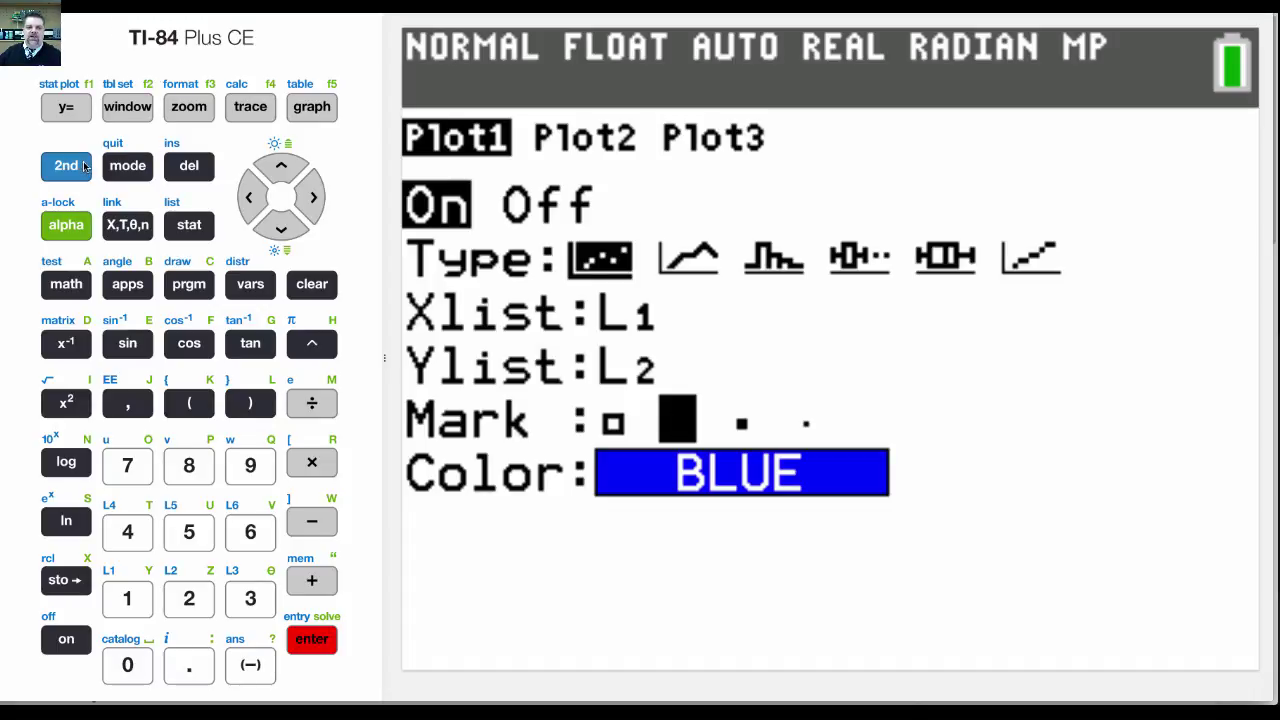
Apply ZoomStat so the window fits all four scatter points.
left_click(183, 107)
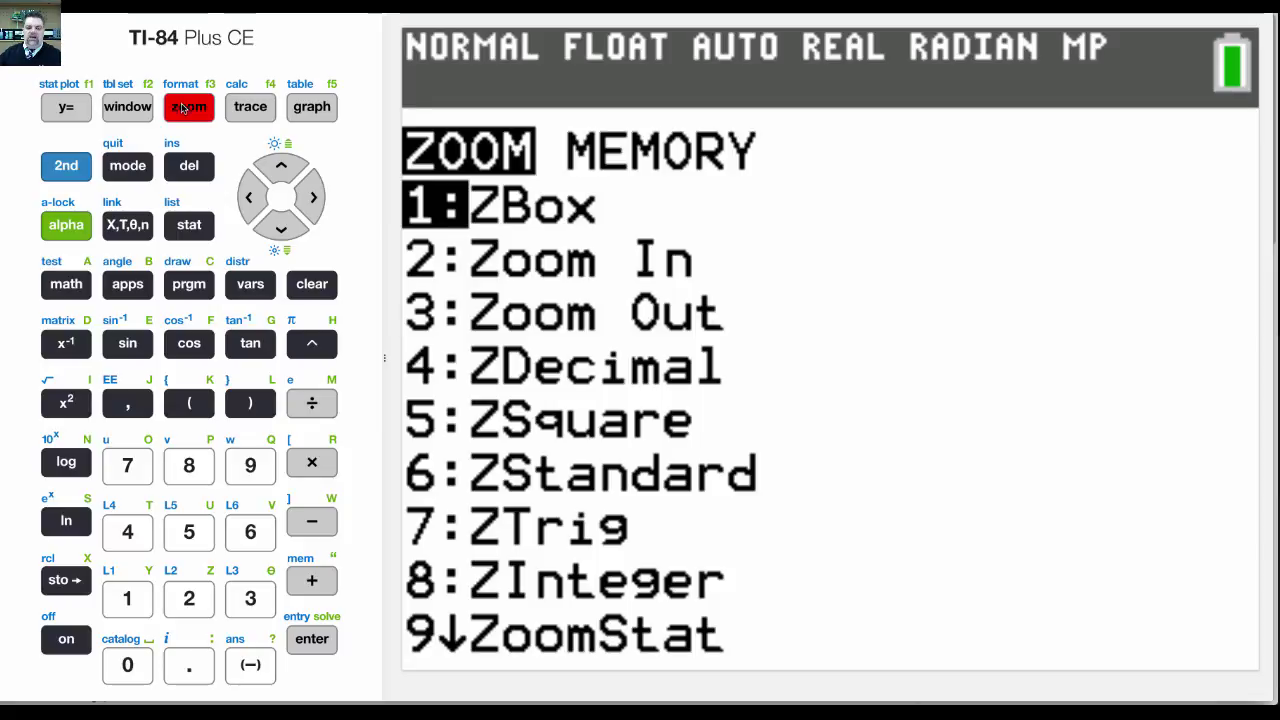
left_click(255, 467)
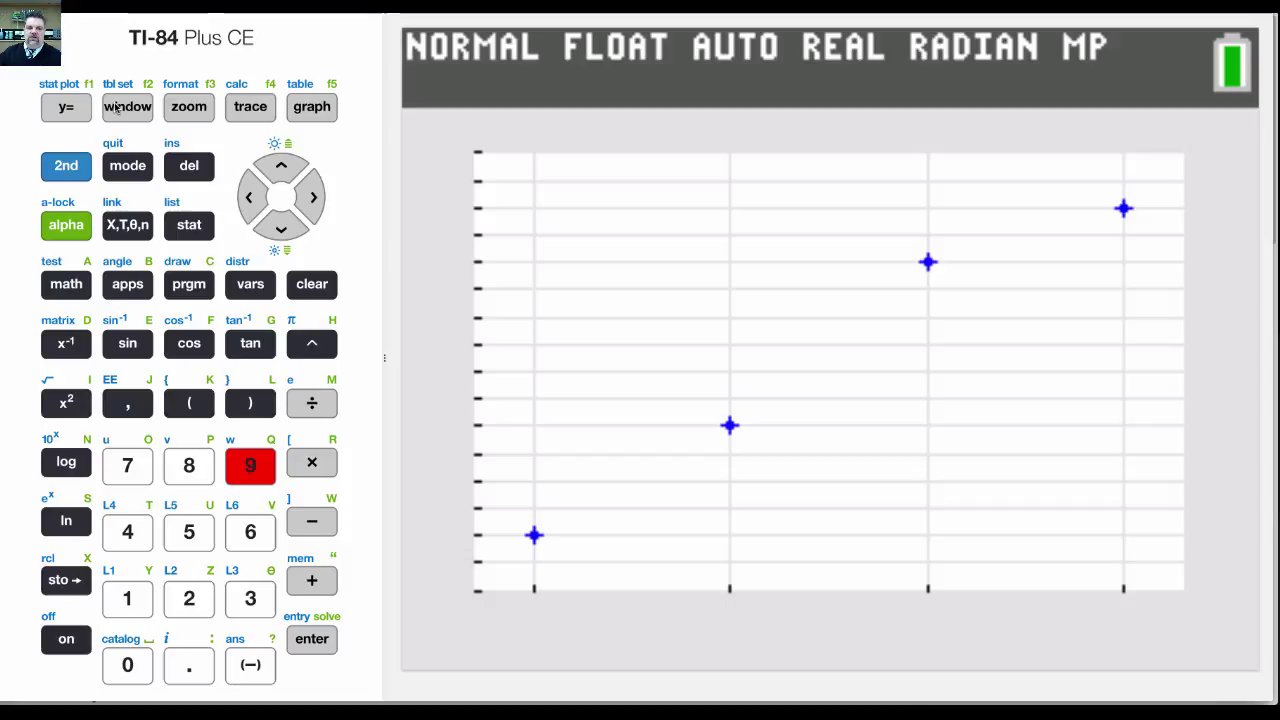
Choose 4:LinReg(ax+b) from STAT CALC, opening its setup with Xlist L1 and Ylist L2.
left_click(189, 225)
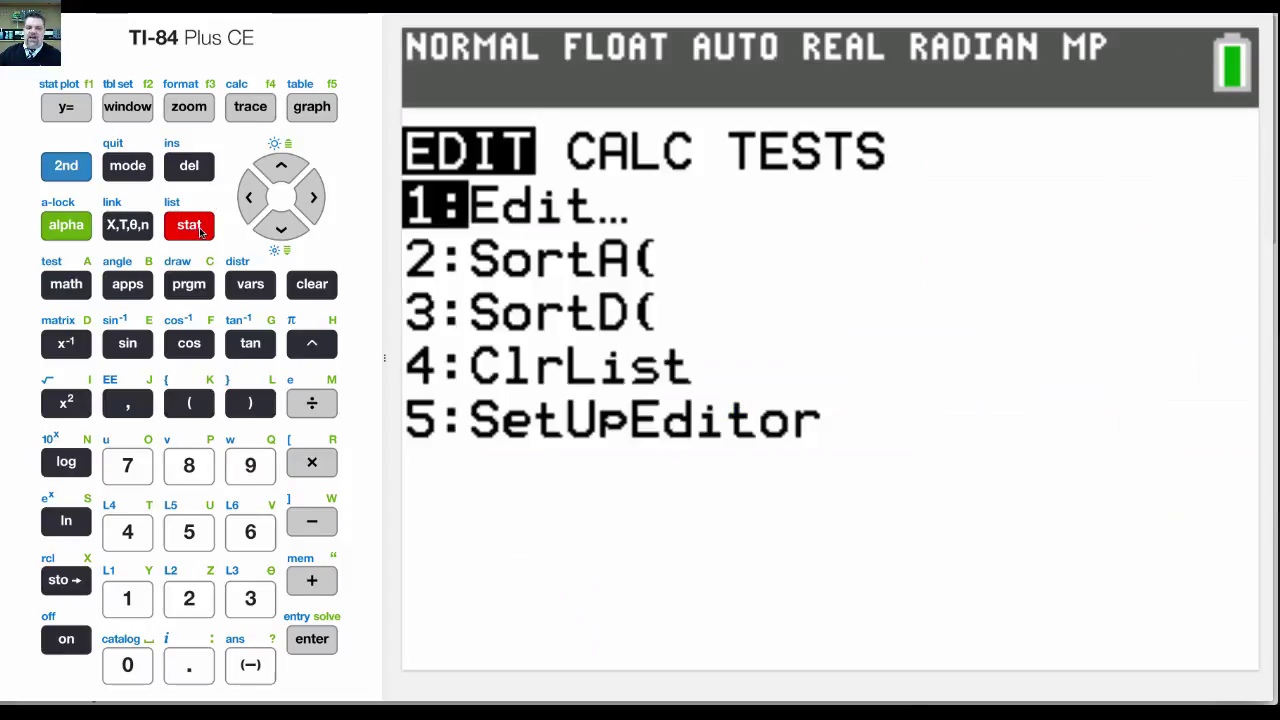
left_click(314, 199)
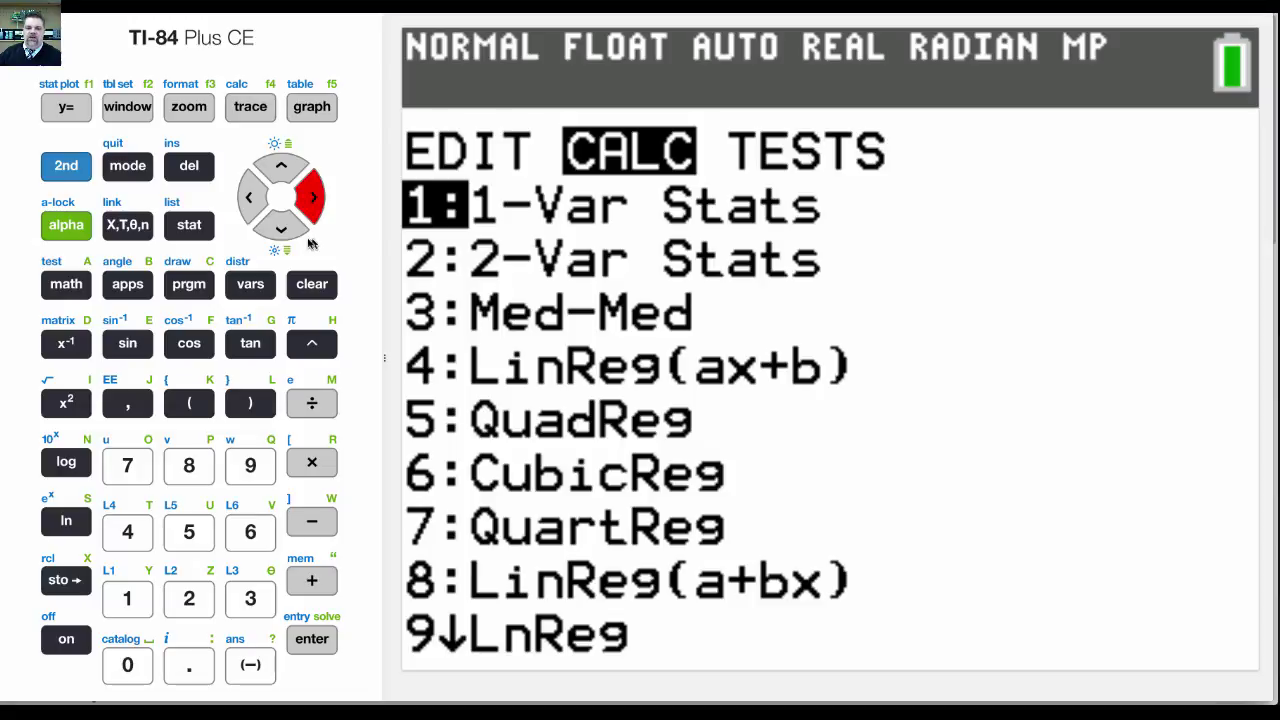
left_click(282, 229)
left_click(282, 230)
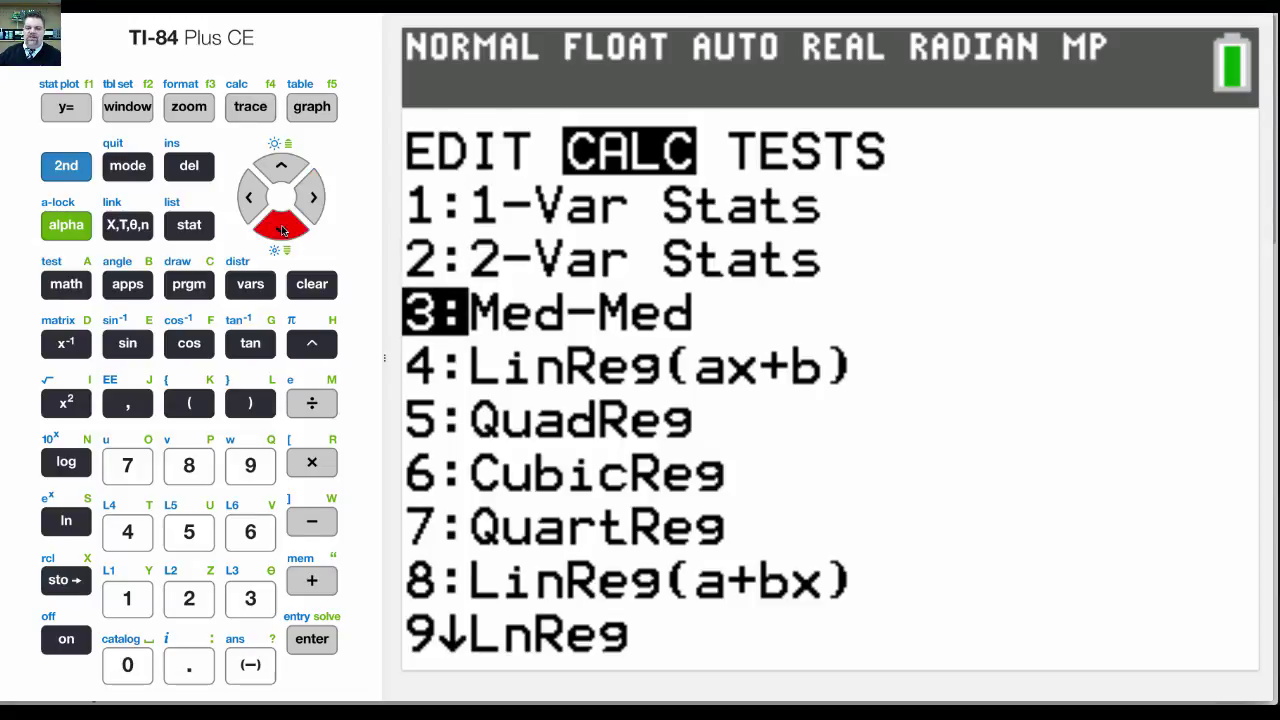
left_click(282, 230)
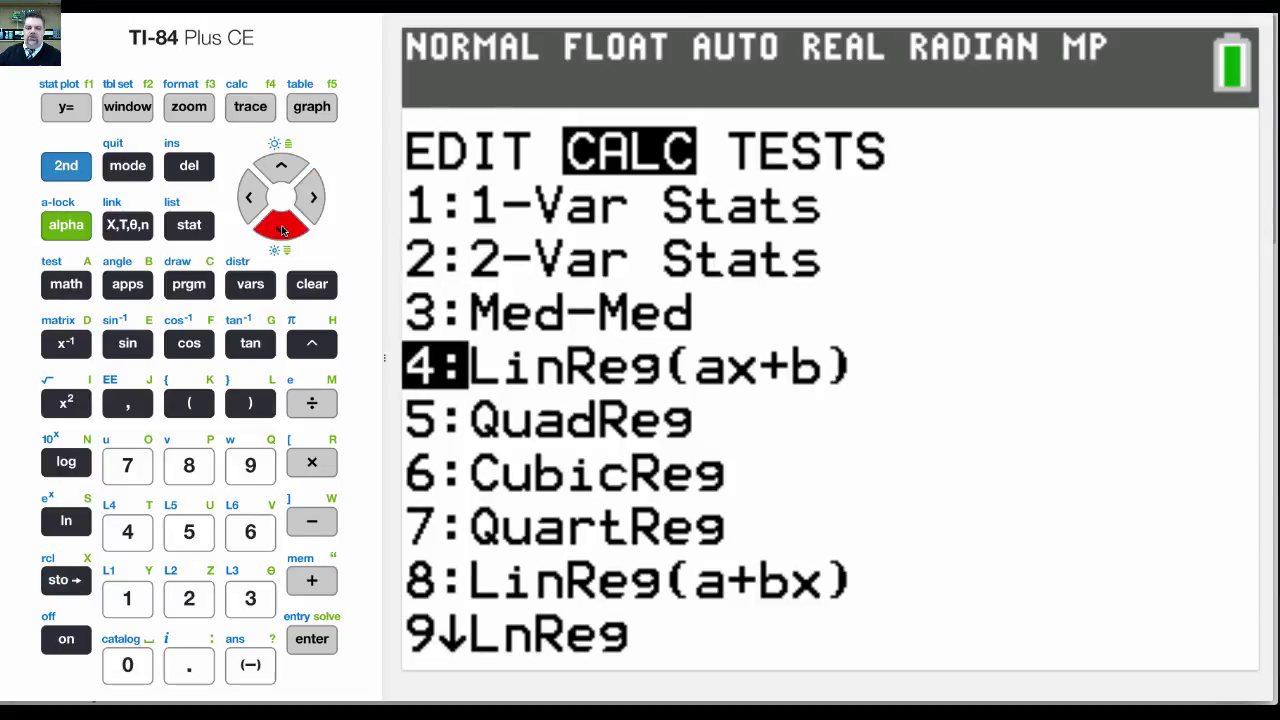
left_click(326, 648)
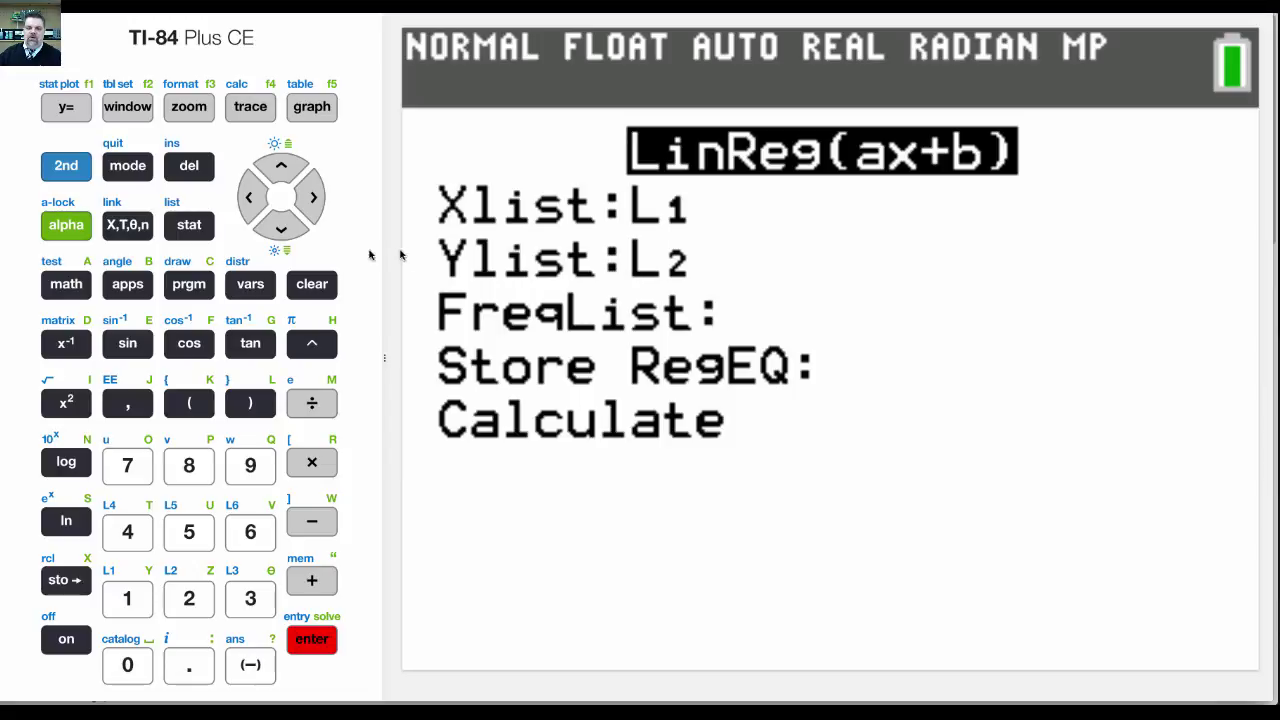
left_click(287, 229)
left_click(287, 229)
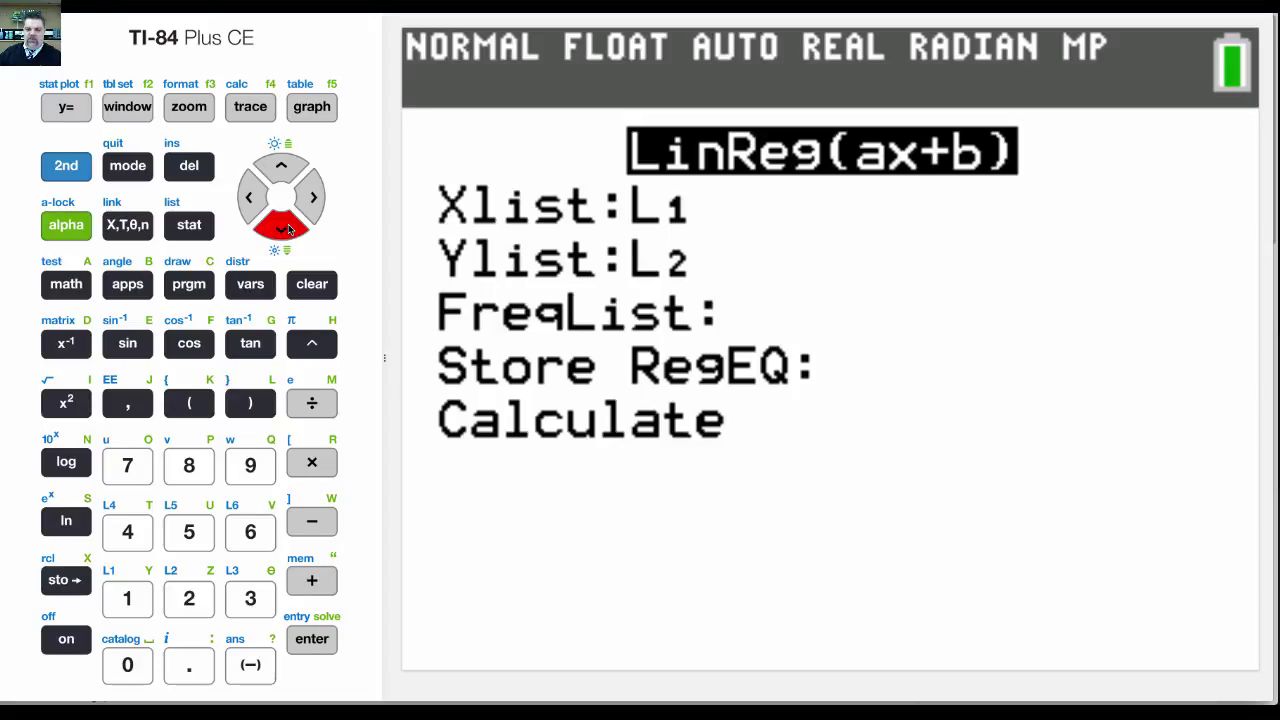
left_click(287, 229)
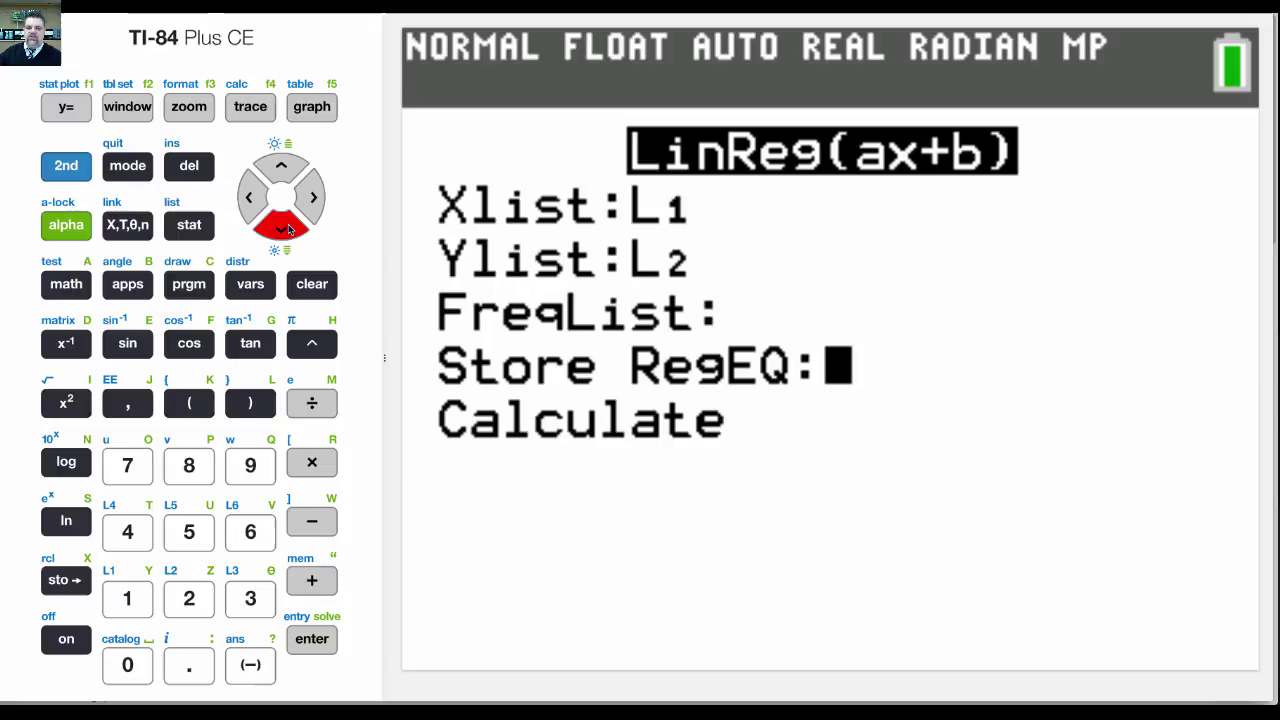
Enter Y2 from VARS Y-VARS Function as the Store RegEQ destination.
left_click(248, 287)
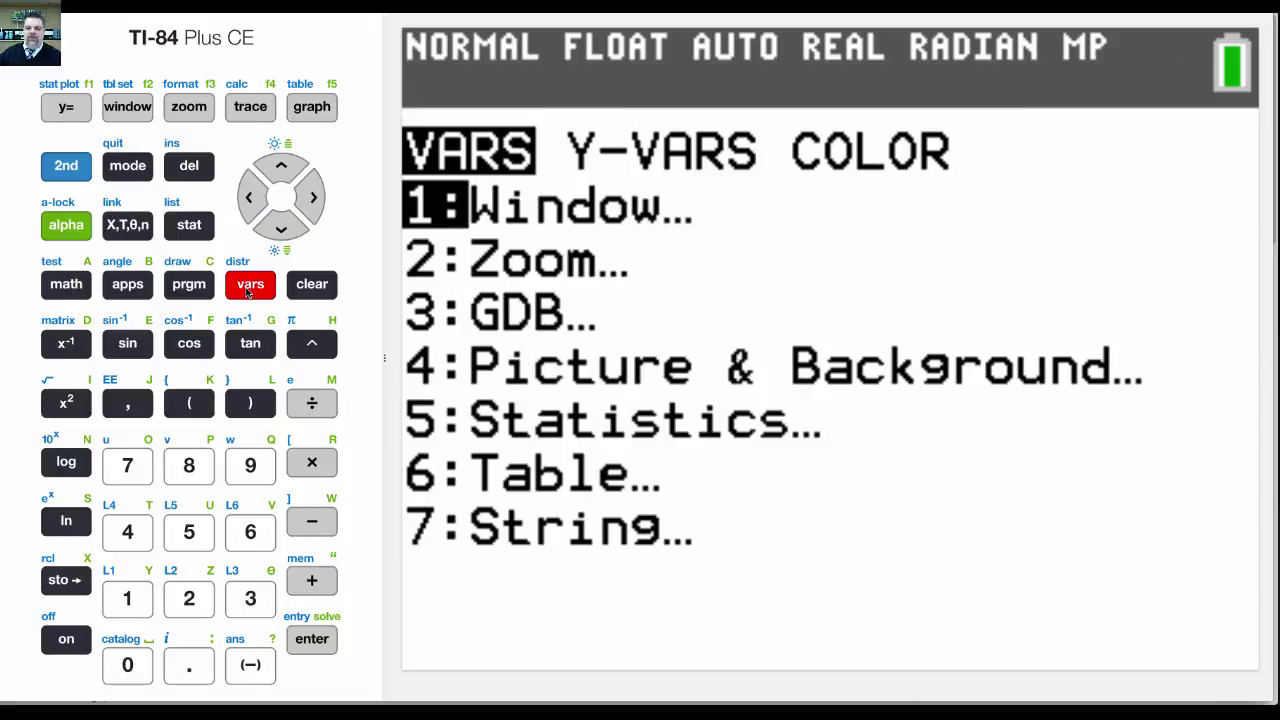
left_click(309, 195)
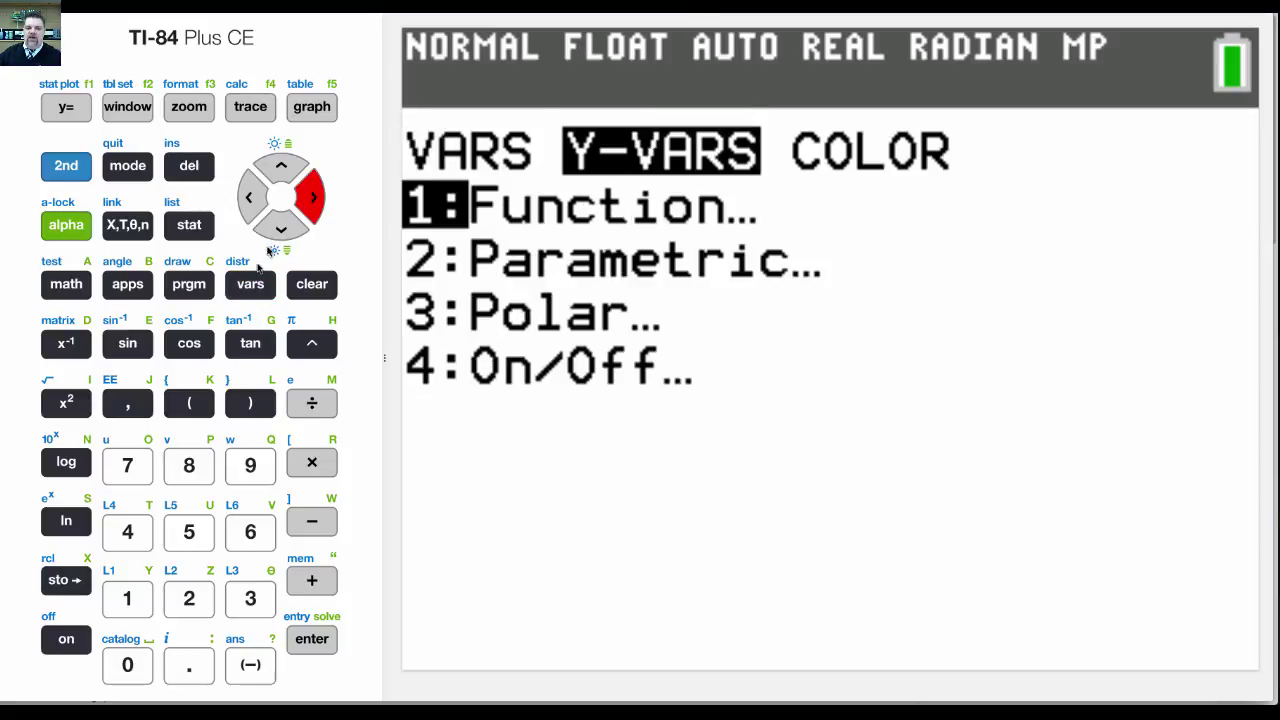
left_click(309, 645)
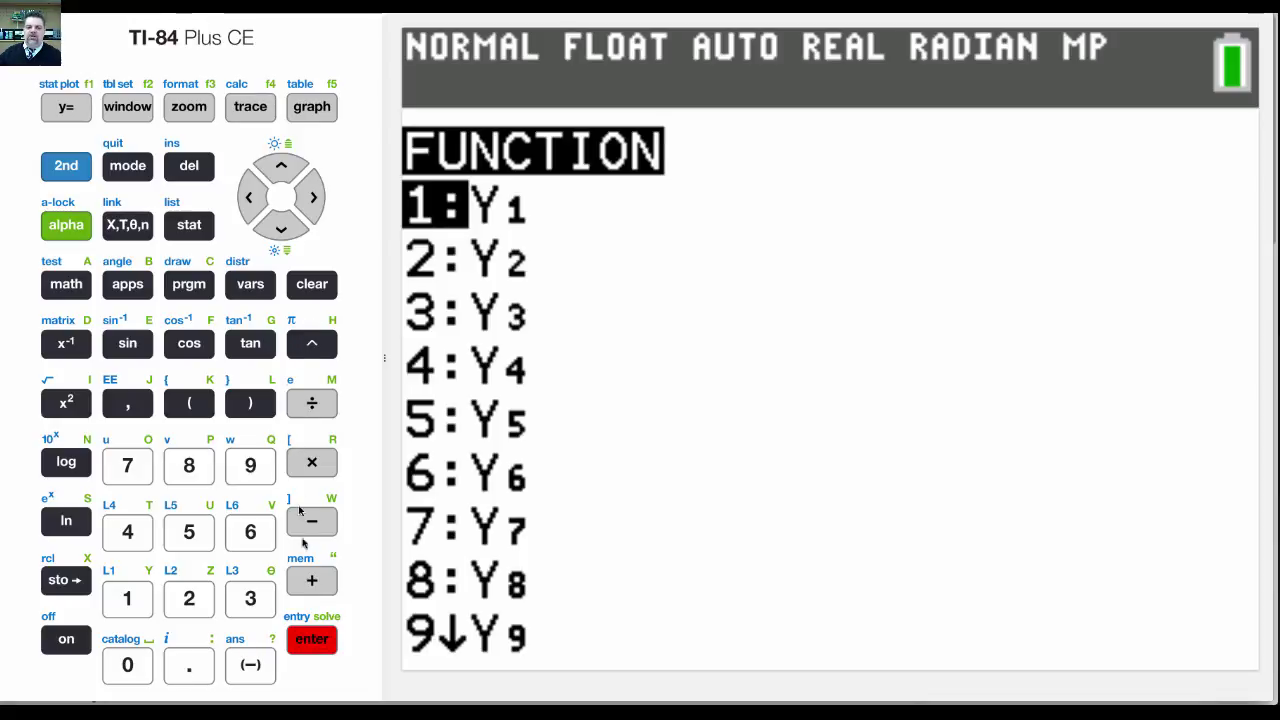
left_click(283, 227)
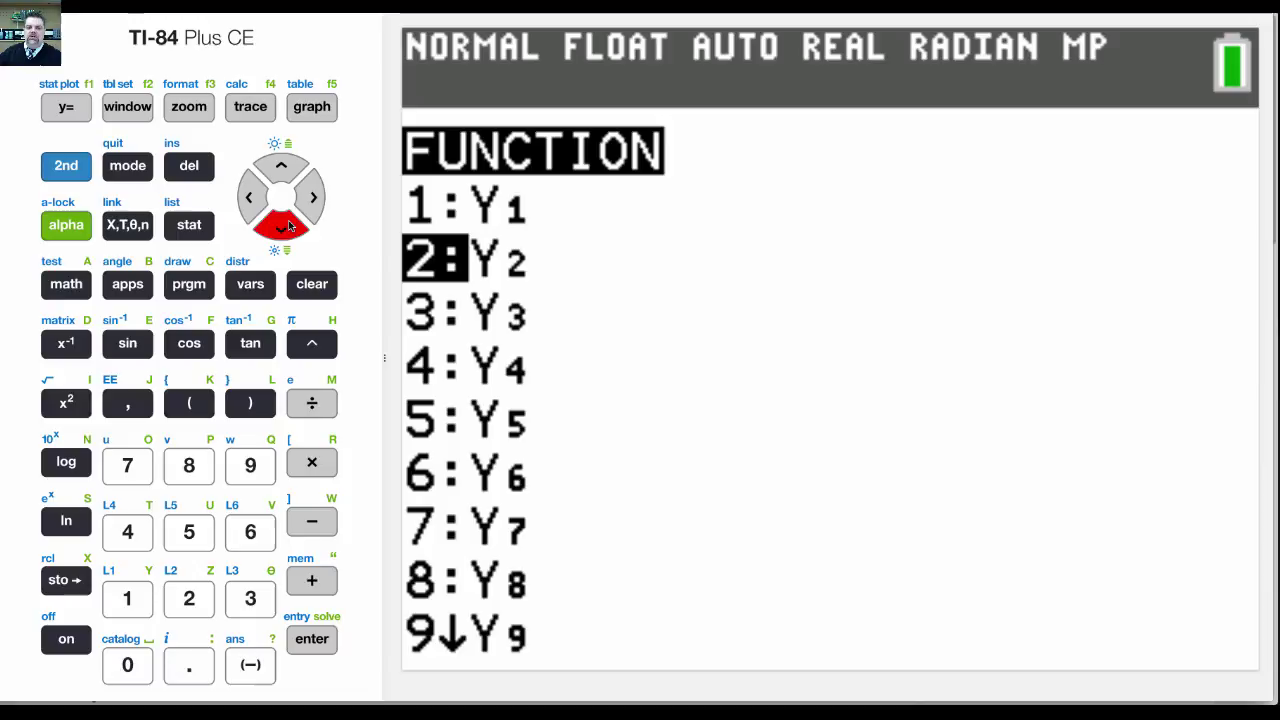
left_click(313, 642)
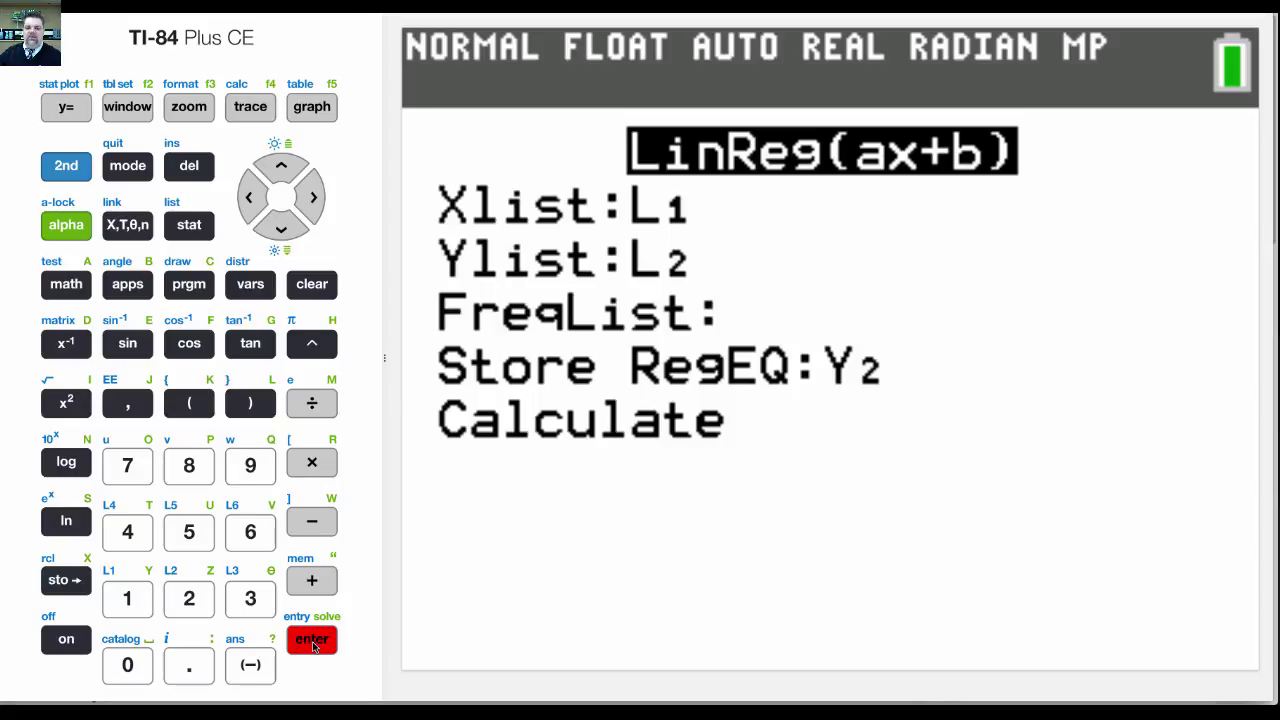
Calculate LinReg(ax+b) L1,L2,Y2, giving a=4.2 and b=2.
left_click(288, 228)
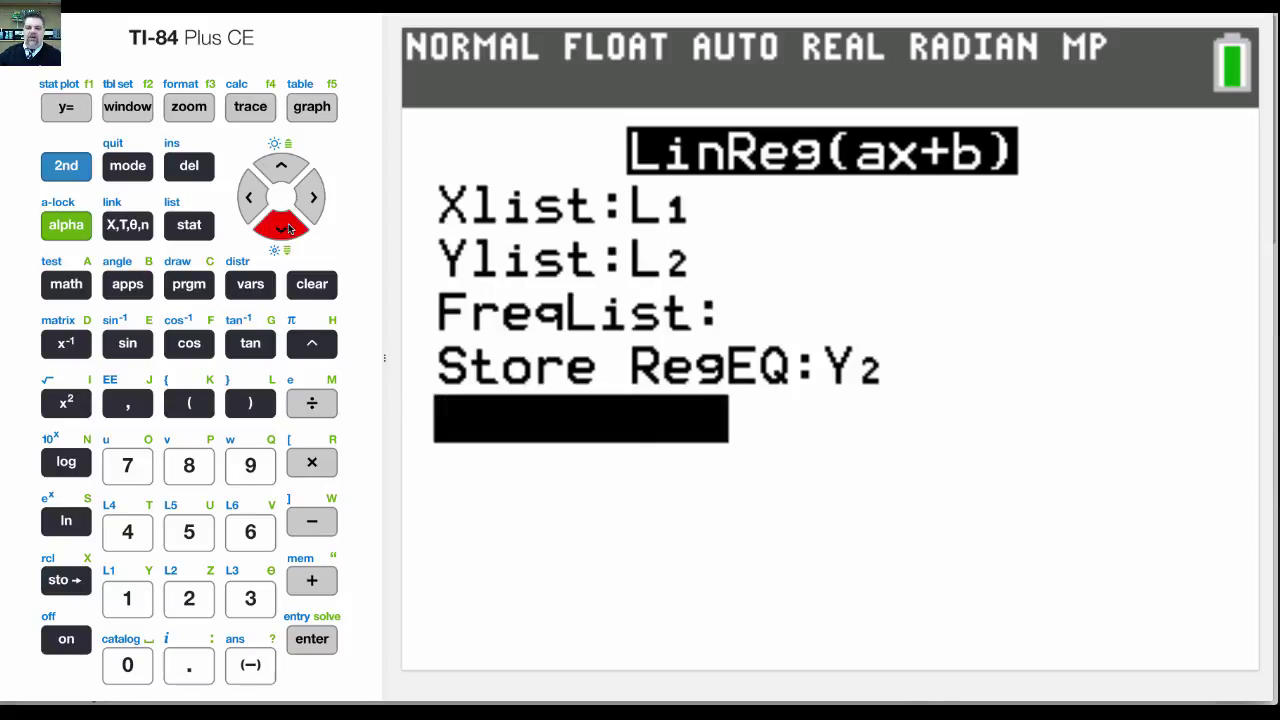
left_click(307, 642)
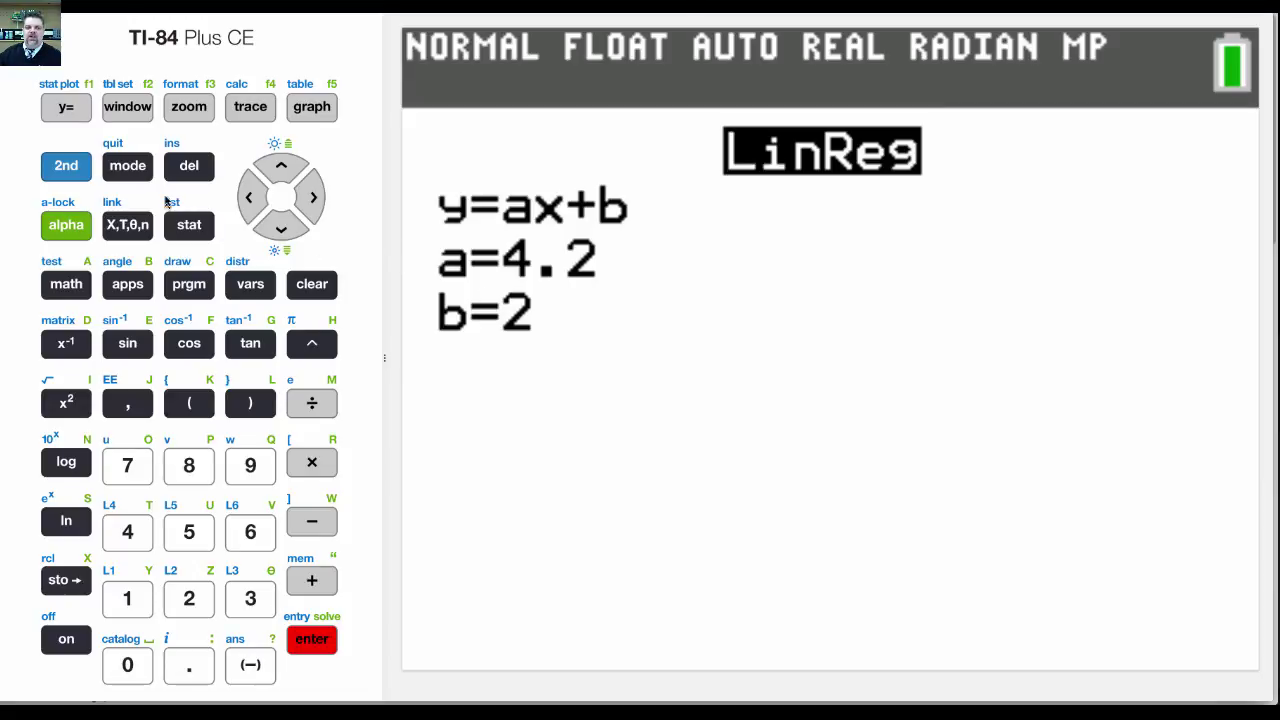
Switch STAT DIAGNOSTICS to ON in the MODE settings.
left_click(127, 167)
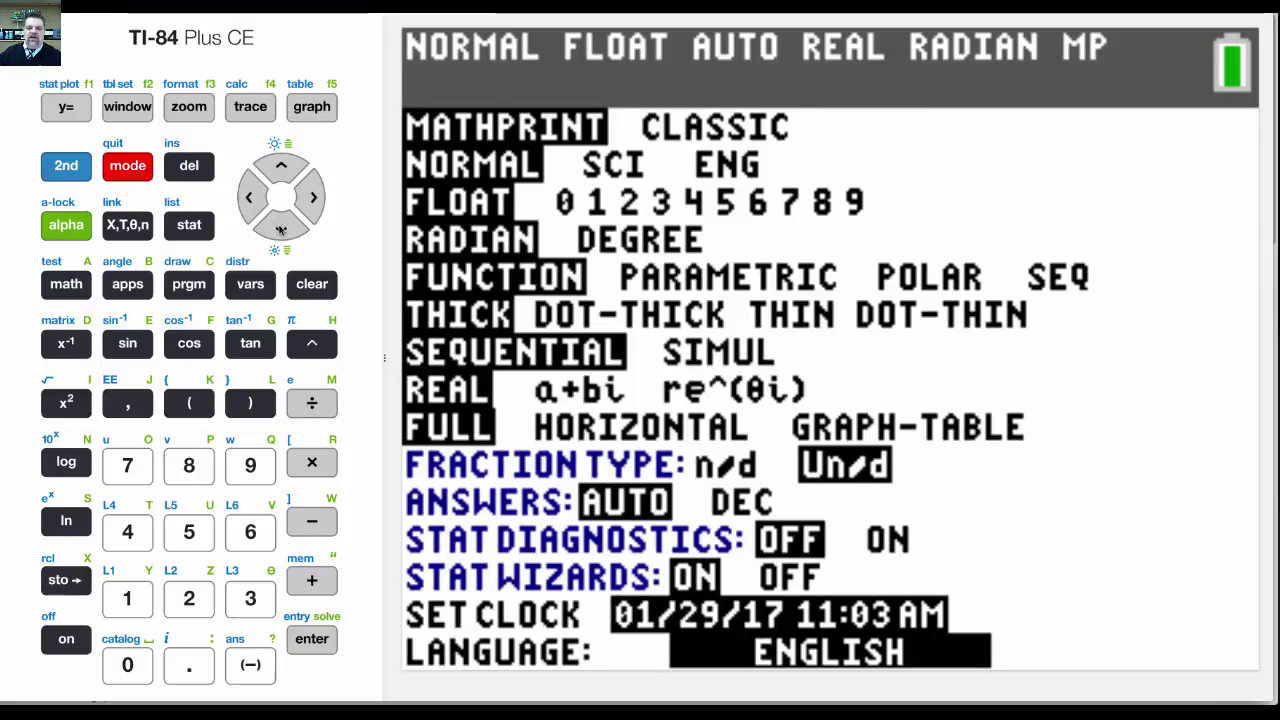
left_click(281, 229)
left_click(281, 229)
left_click(281, 229)
left_click(281, 229)
left_click(281, 229)
left_click(281, 229)
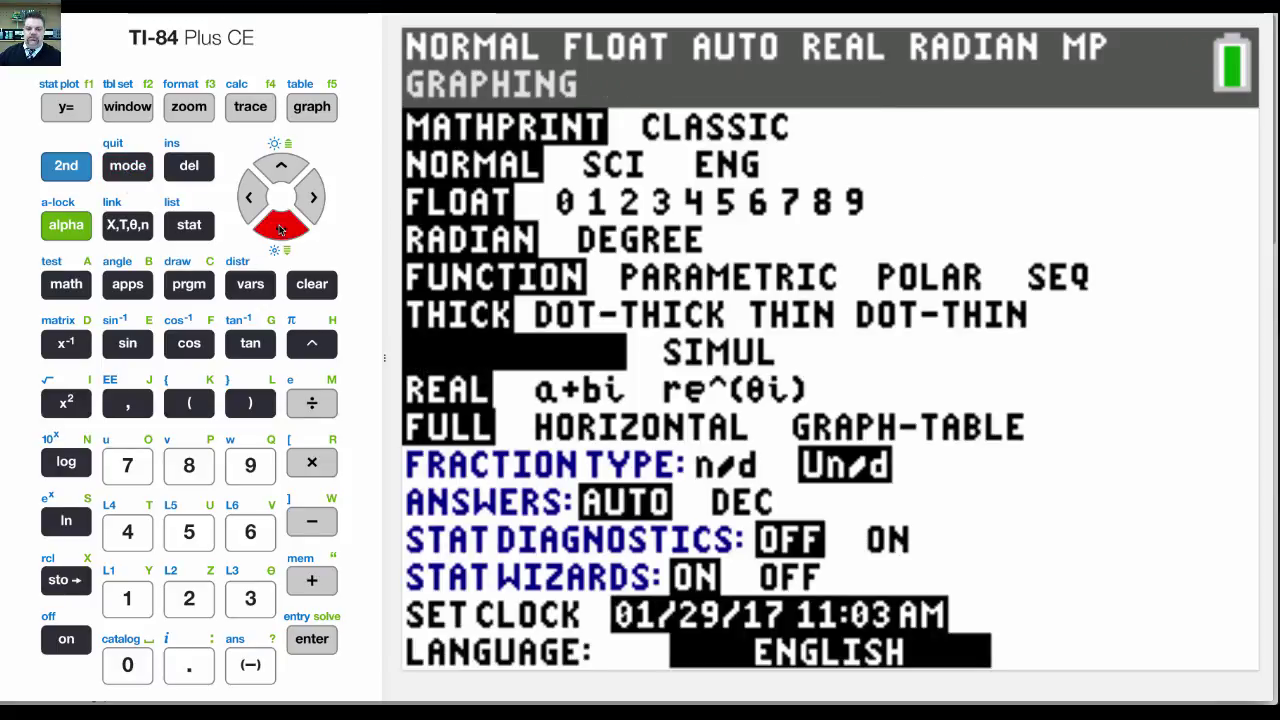
left_click(281, 229)
left_click(281, 229)
left_click(281, 229)
left_click(281, 229)
left_click(281, 229)
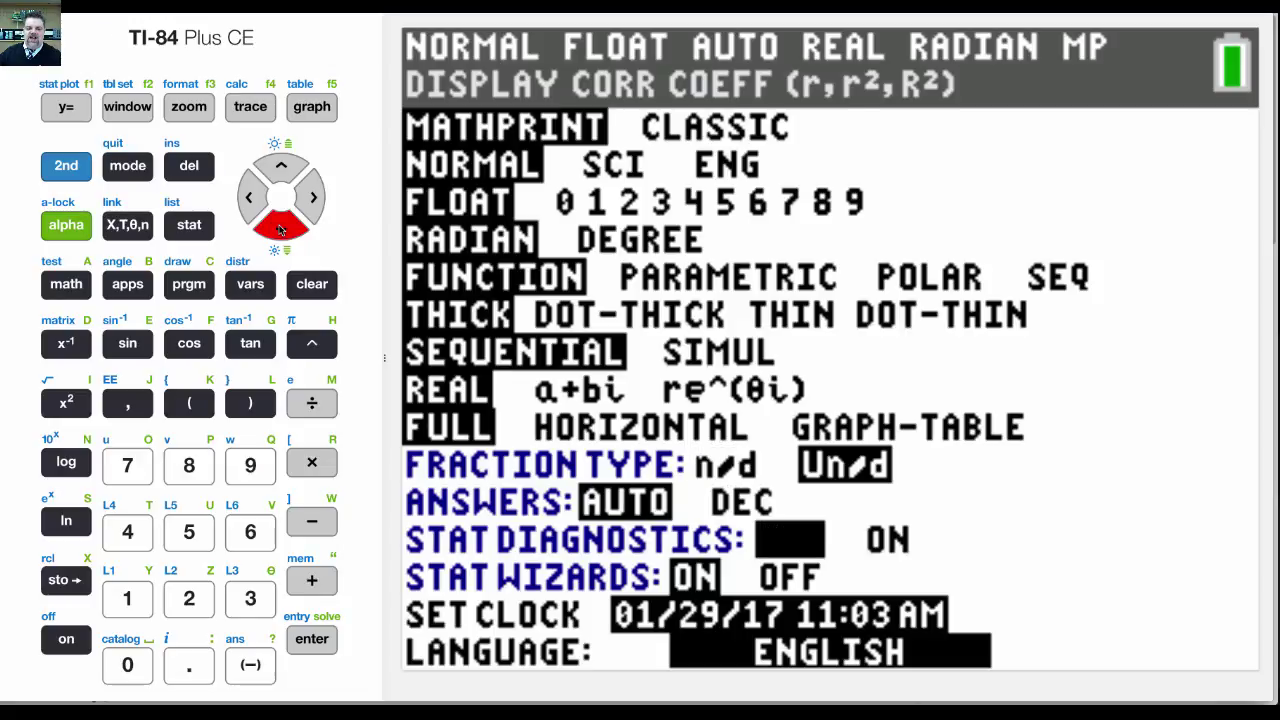
left_click(281, 229)
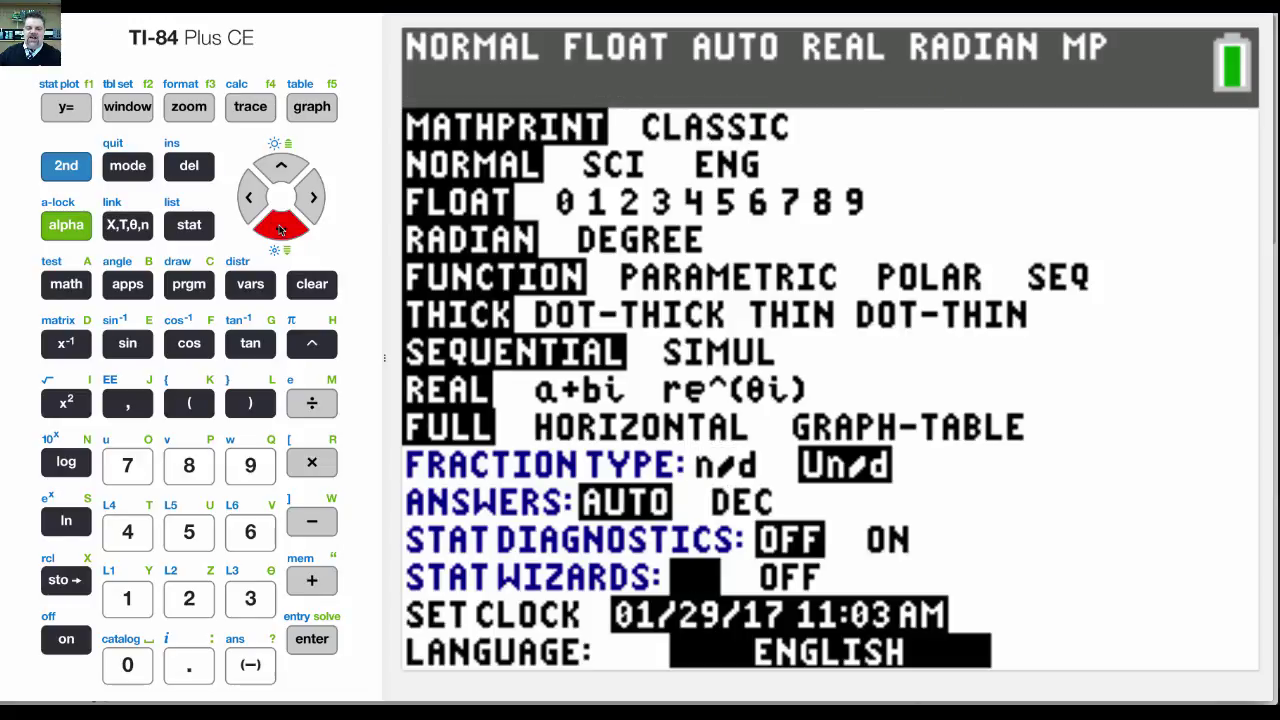
left_click(283, 170)
left_click(313, 198)
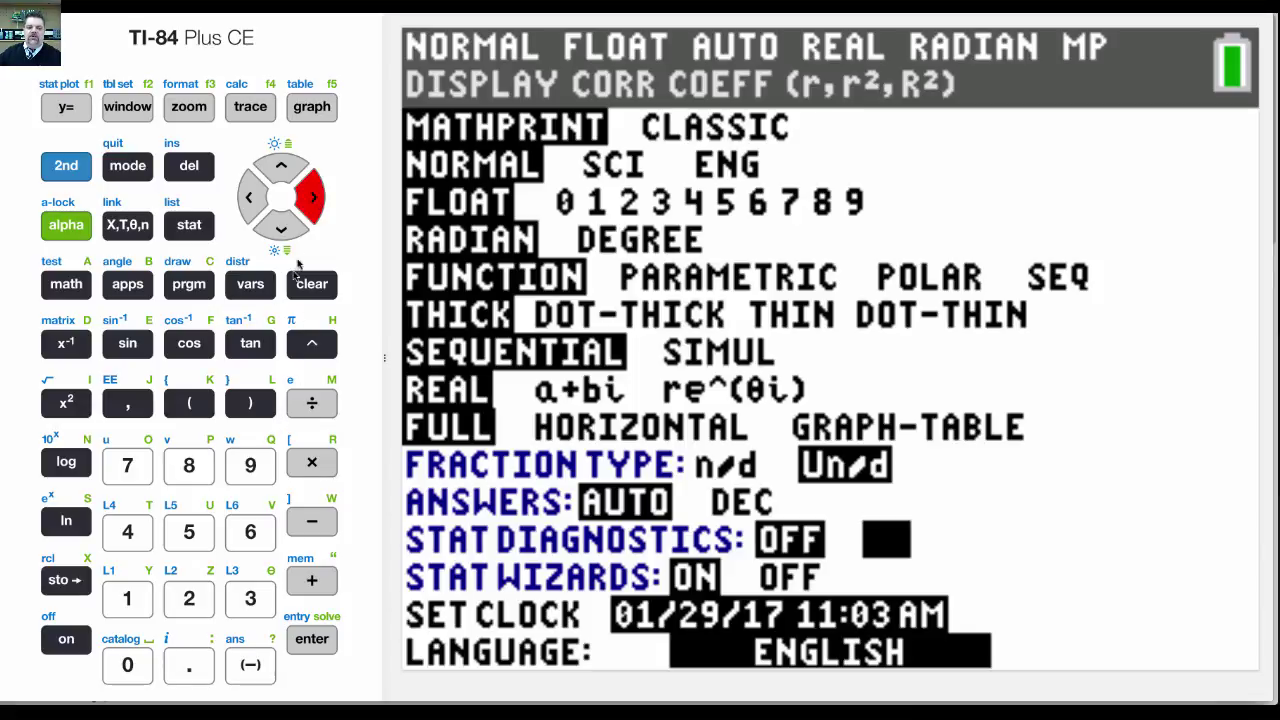
left_click(311, 640)
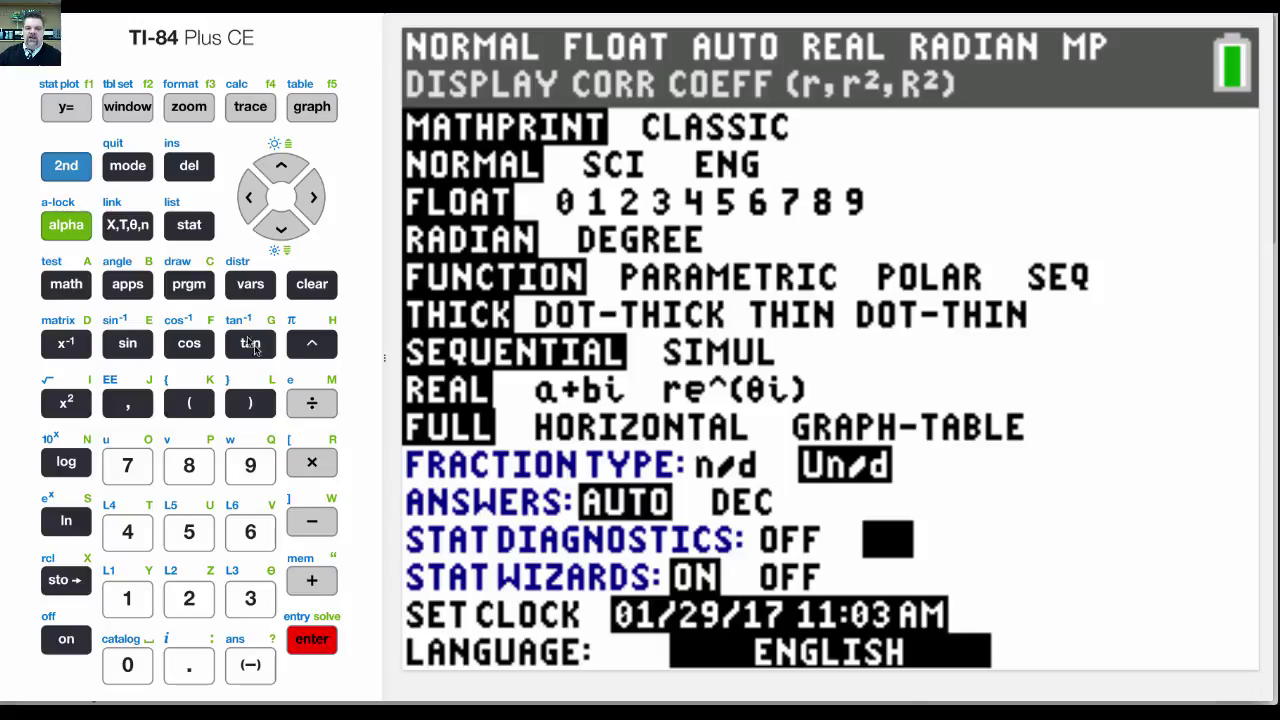
Rerun LinReg(ax+b) on L1 and L2, now reporting r²=0.9692307692 and r=0.984495185.
left_click(189, 228)
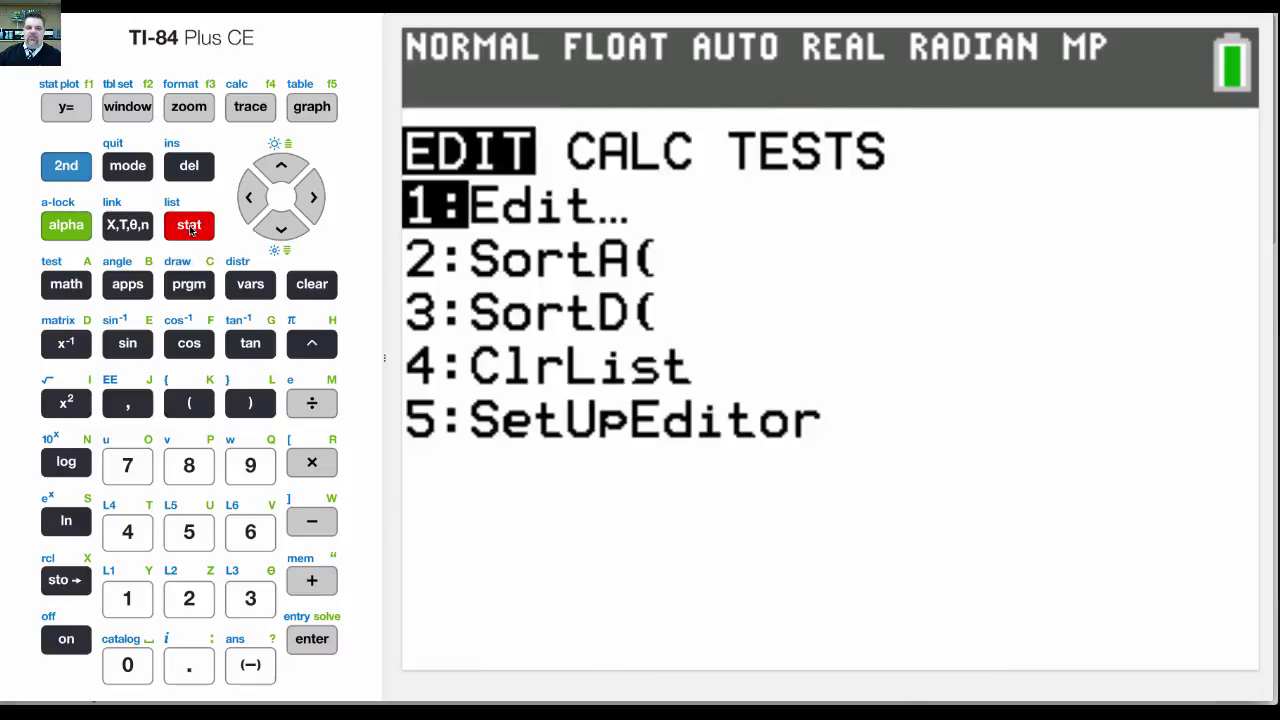
left_click(314, 199)
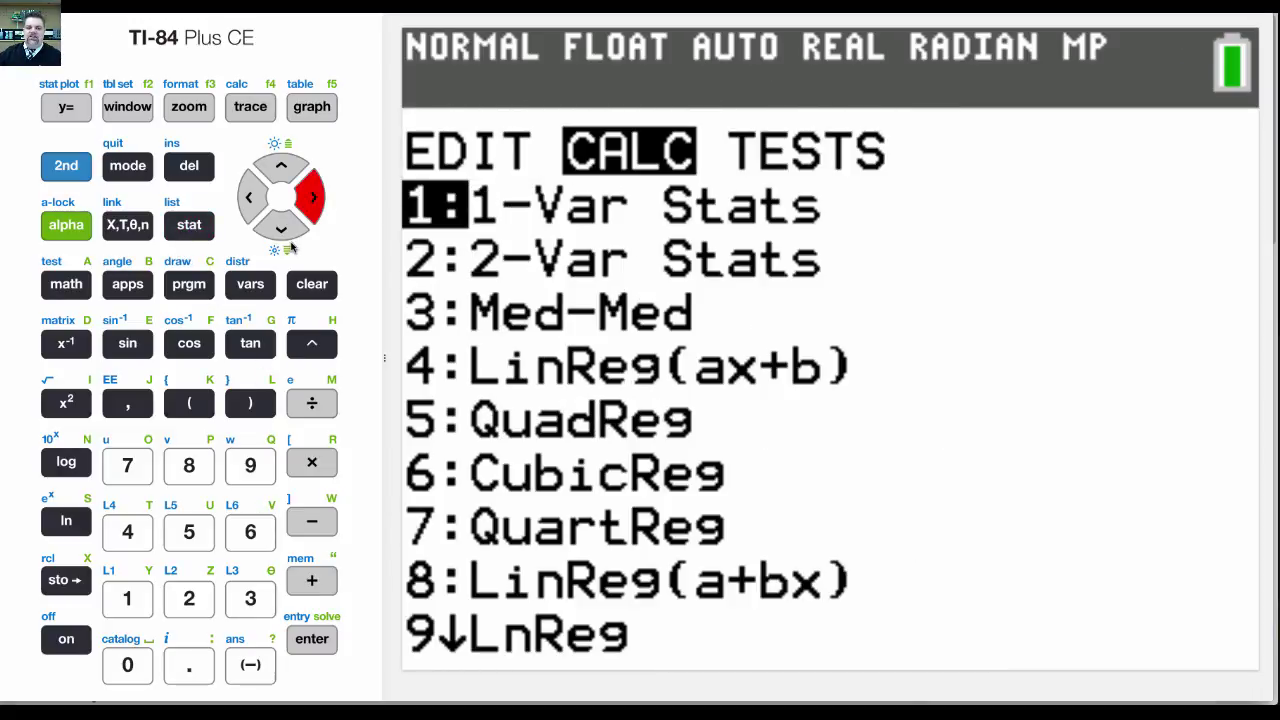
left_click(282, 229)
left_click(282, 229)
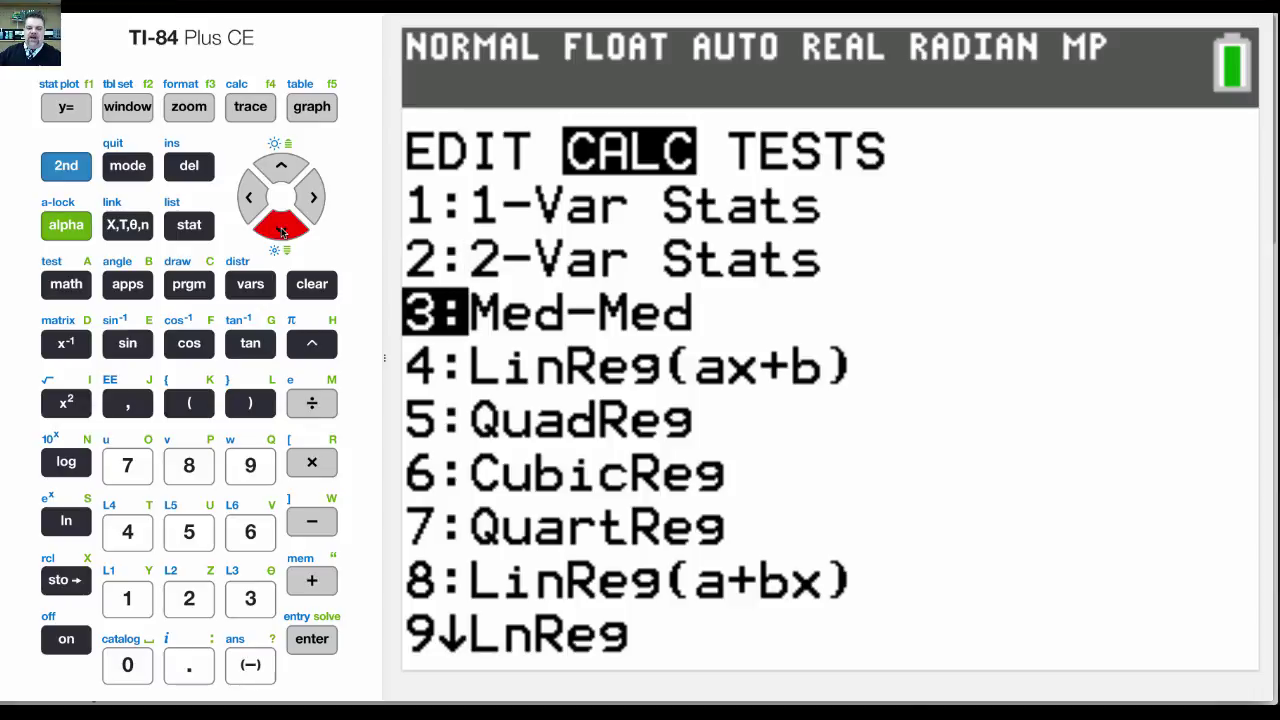
left_click(282, 229)
left_click(313, 648)
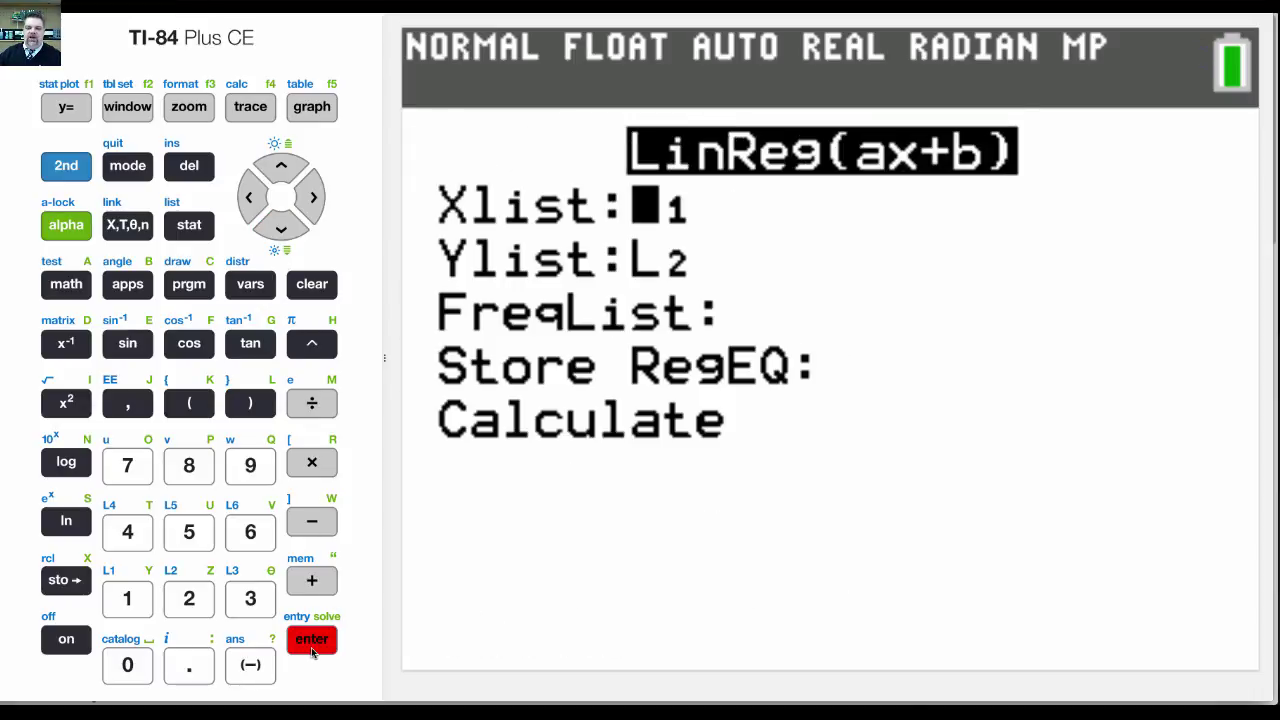
left_click(312, 640)
left_click(312, 640)
left_click(312, 640)
left_click(312, 640)
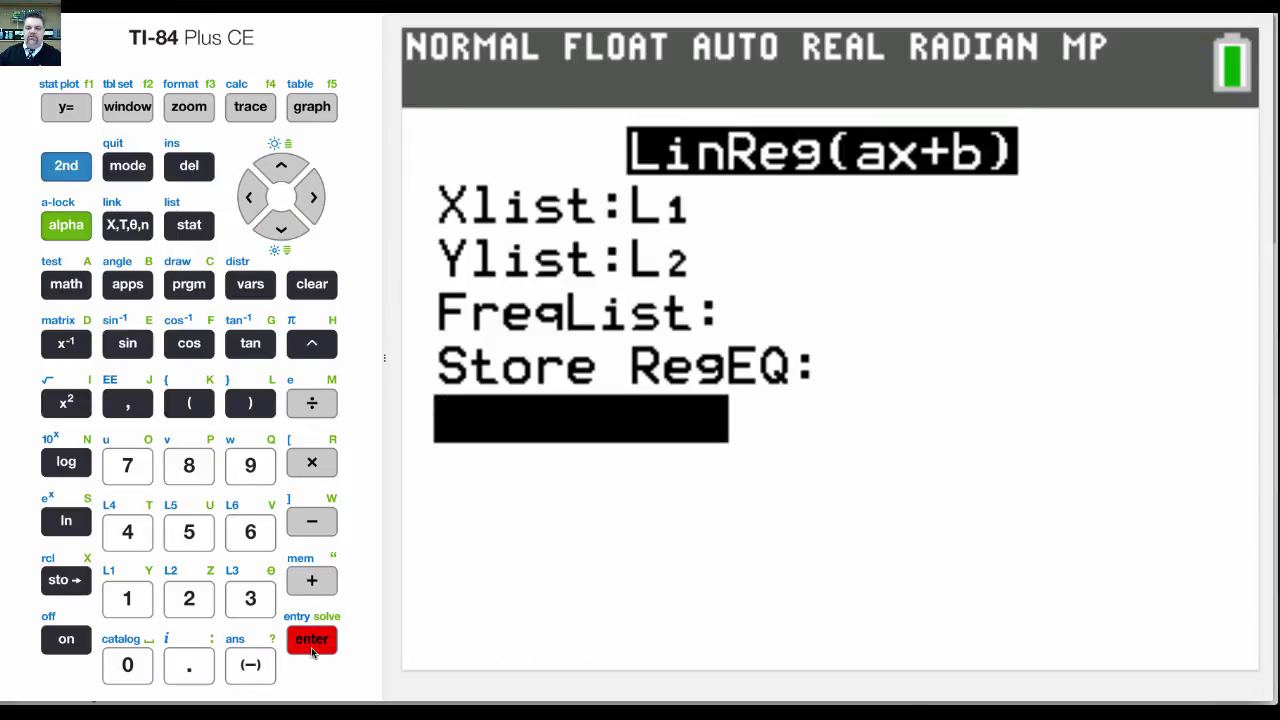
left_click(312, 645)
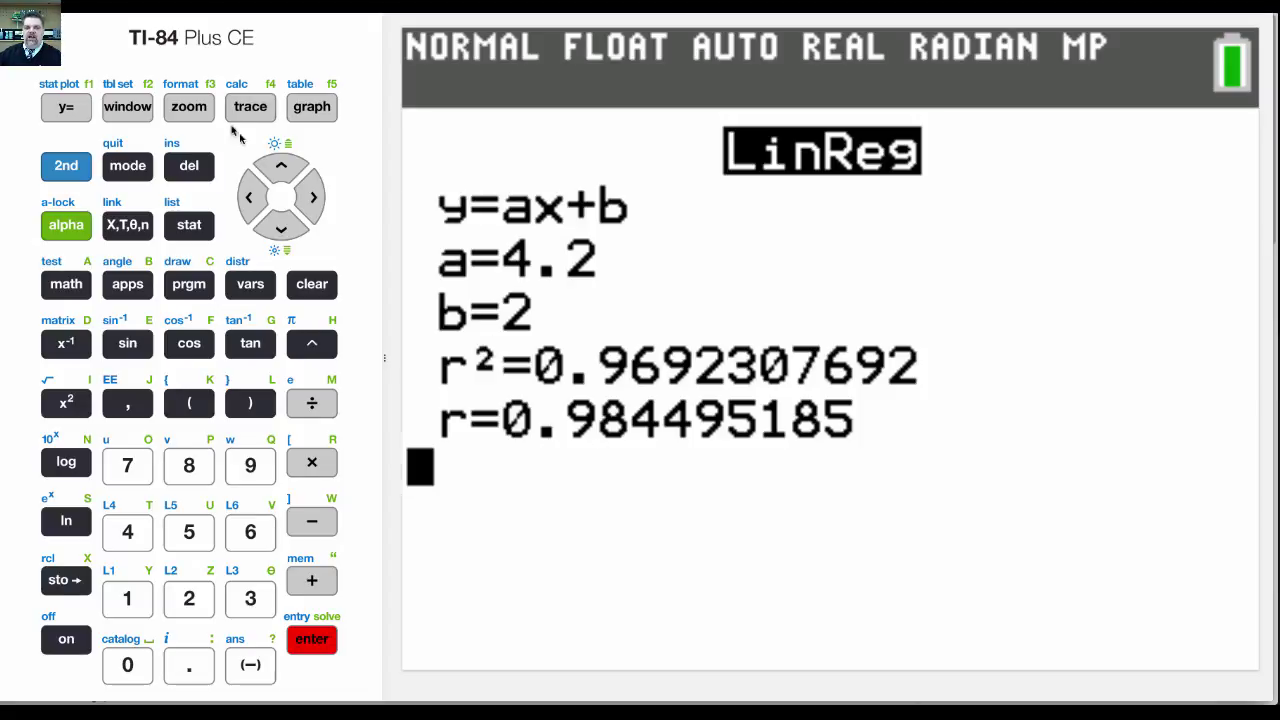
Show the graph with the Y2 regression line drawn through the four scatter points.
left_click(308, 114)
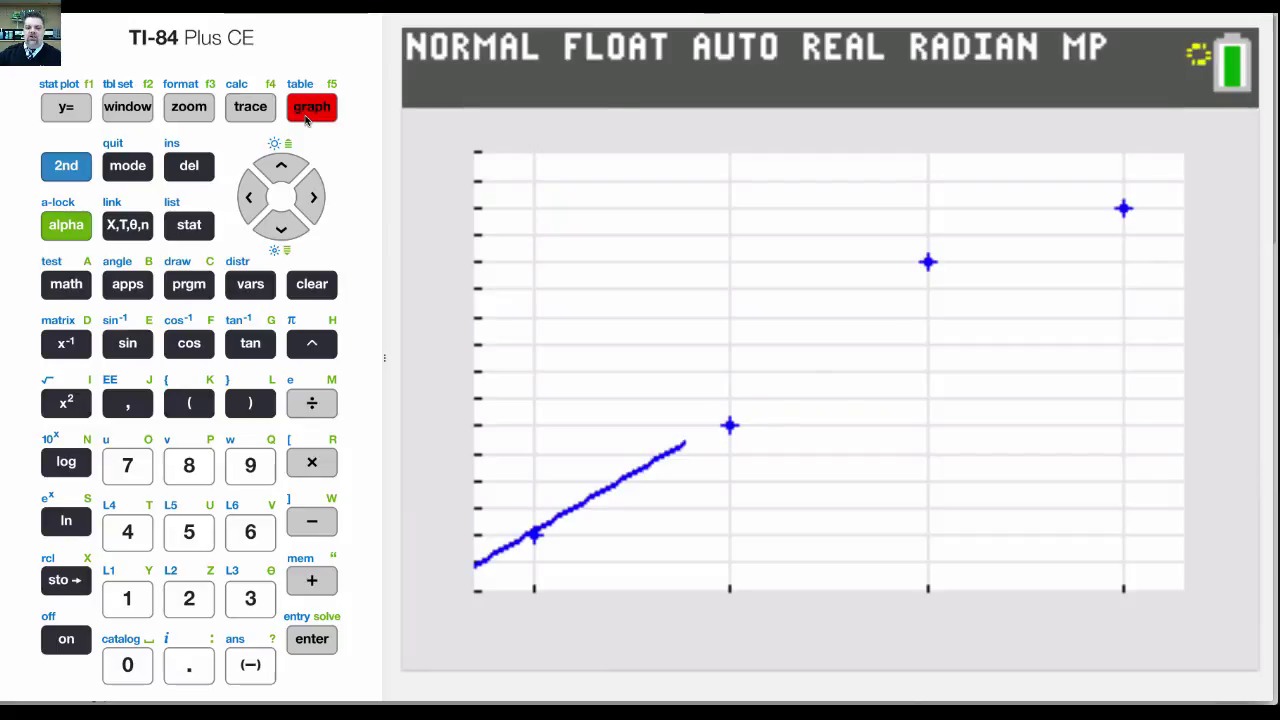